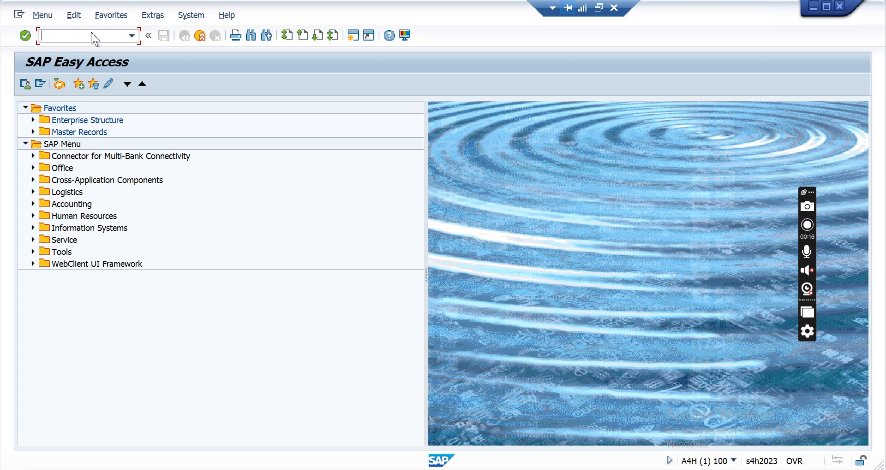
# Open business partner maintenance with transaction code bp and set the search to 3 Organizations by 2 Search Term.
pyautogui.write('bp')
pyautogui.press('Return')
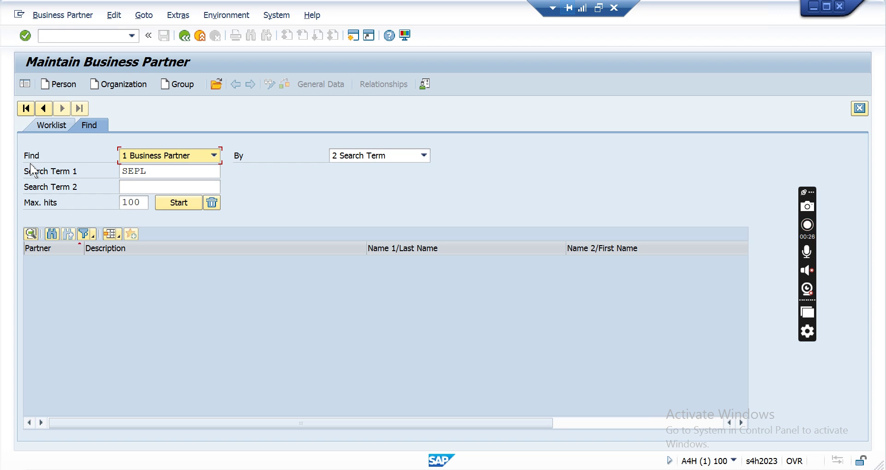
pyautogui.click(157, 158)
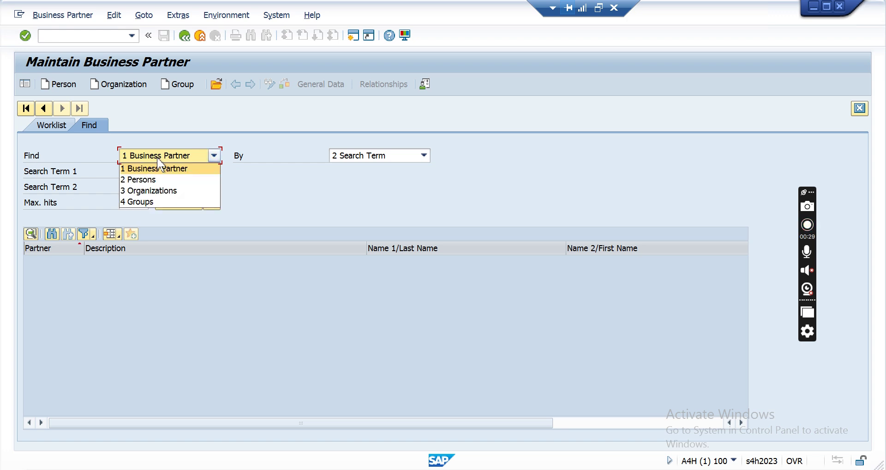
pyautogui.click(160, 190)
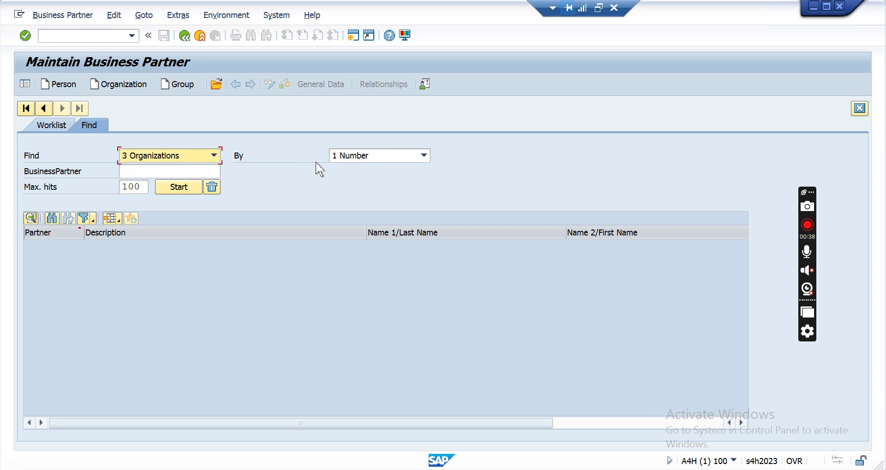
pyautogui.click(346, 158)
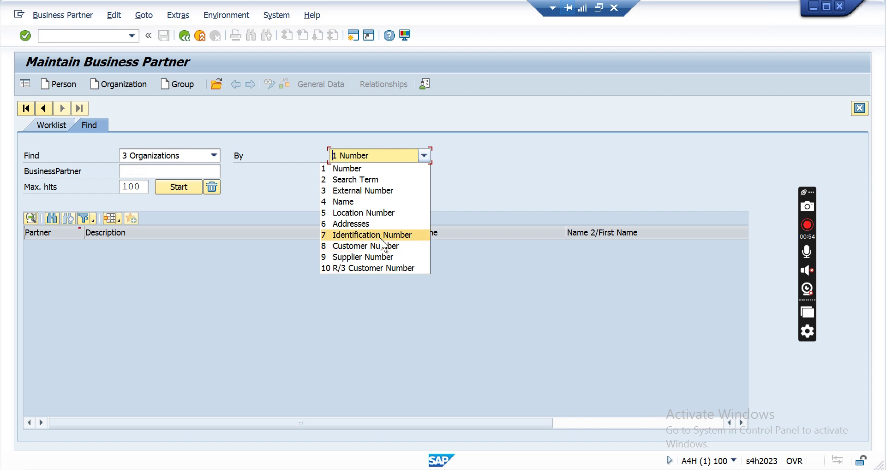
pyautogui.click(359, 179)
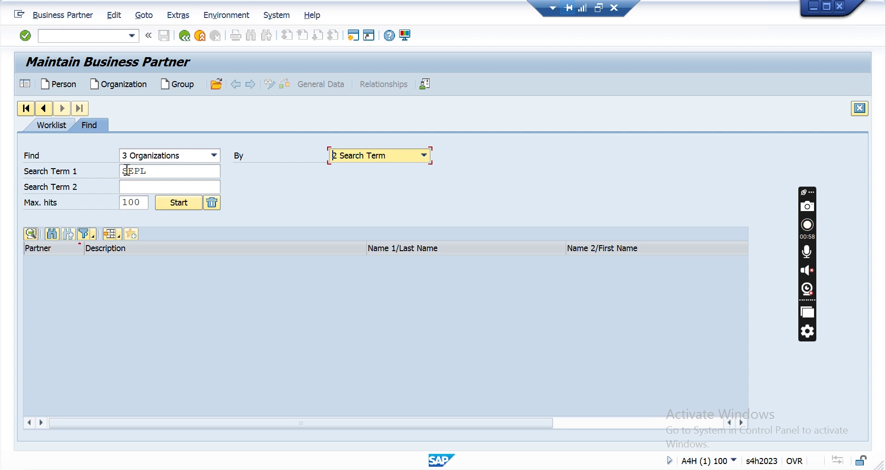
# Search organizations with search term SEPL, display the found organization's record, and leave the display.
pyautogui.doubleClick(158, 172)
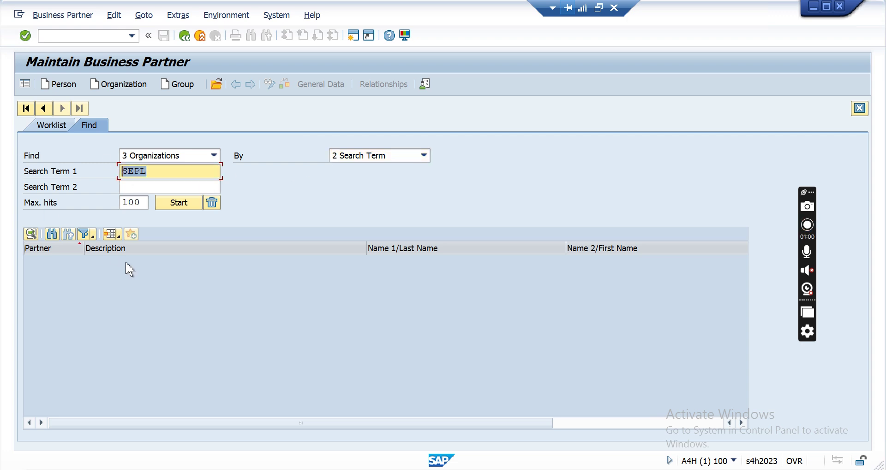
pyautogui.click(167, 203)
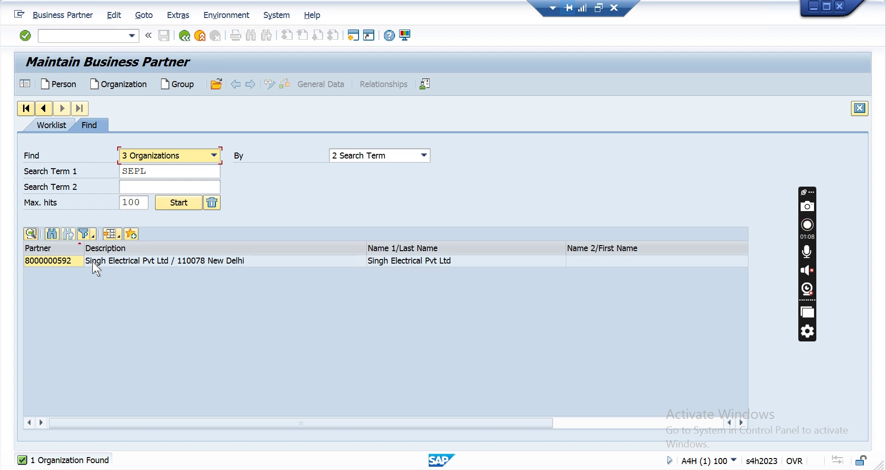
pyautogui.doubleClick(93, 263)
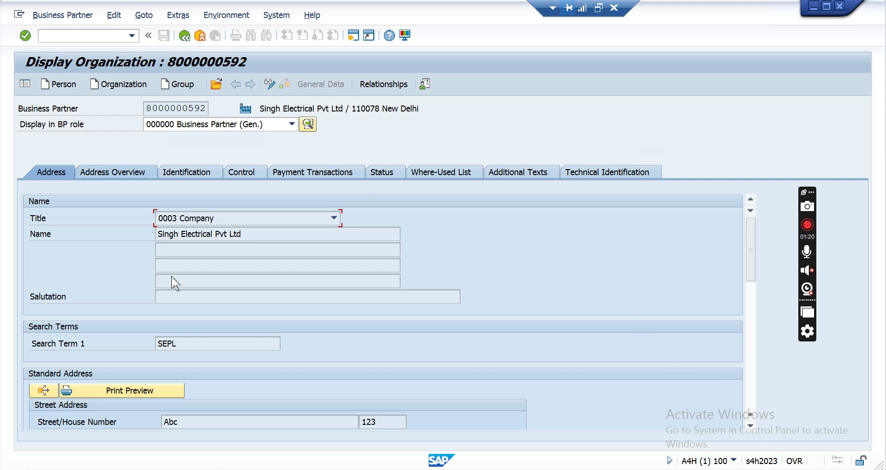
pyautogui.click(186, 40)
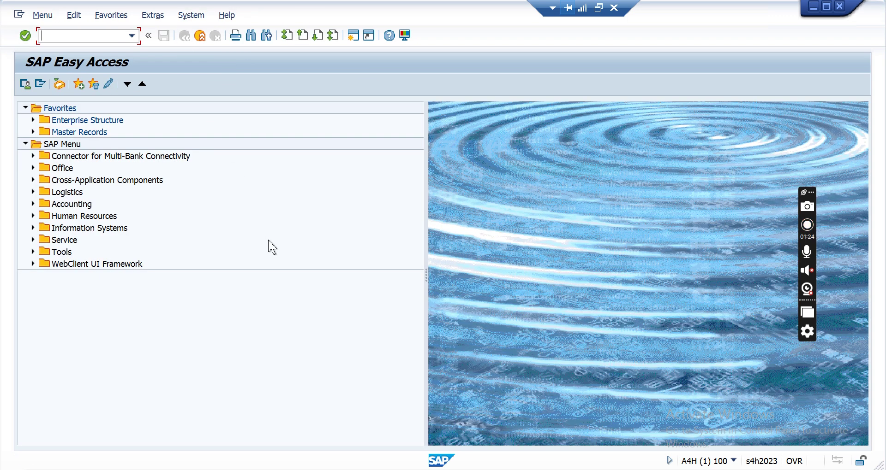
# Run transaction bp again and start creating a new organization.
pyautogui.write('bp')
pyautogui.press('Return')
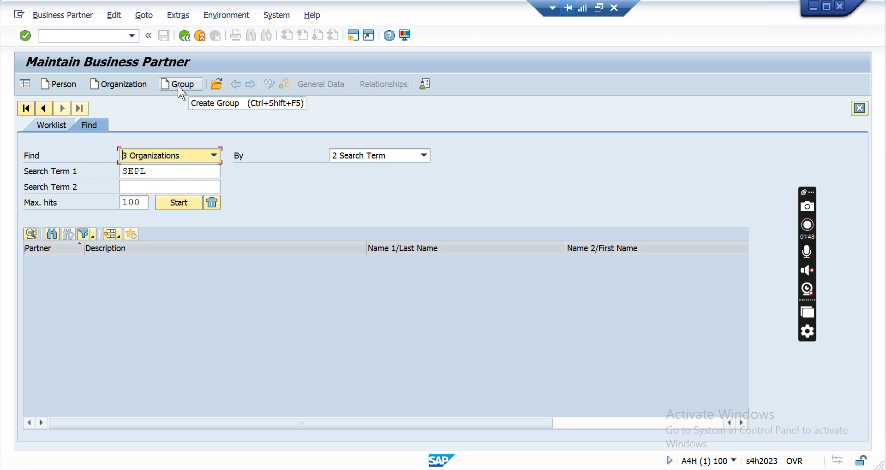
pyautogui.click(110, 87)
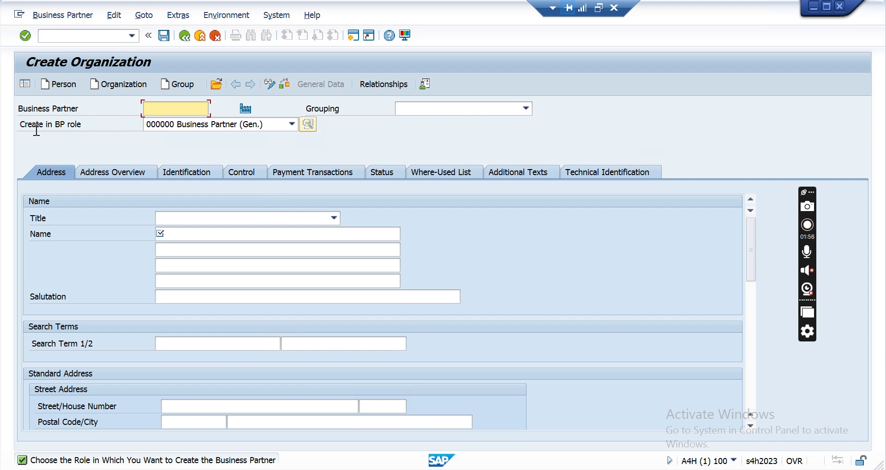
# Set the new organization's BP role to FLCU01 Customer and choose to create it directly in that role.
pyautogui.click(177, 130)
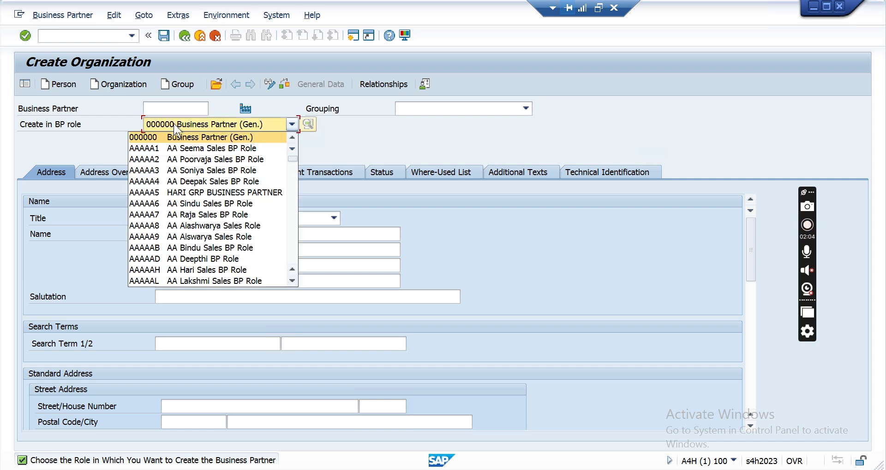
pyautogui.press('f')
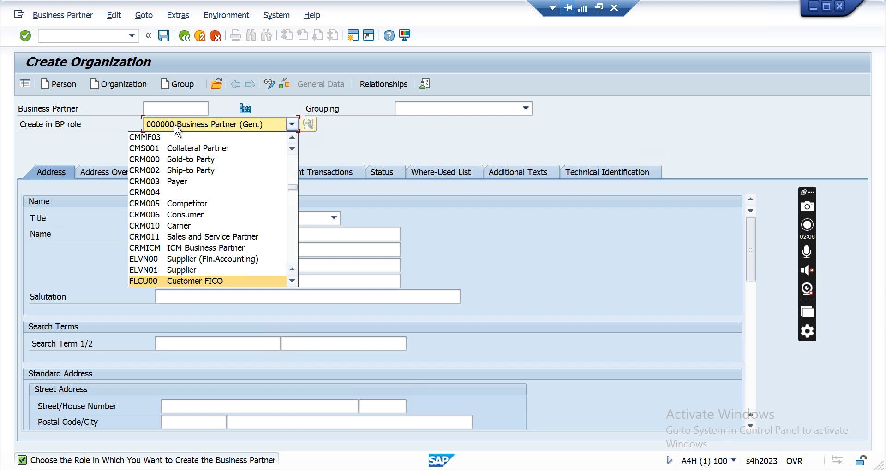
pyautogui.press('Down')
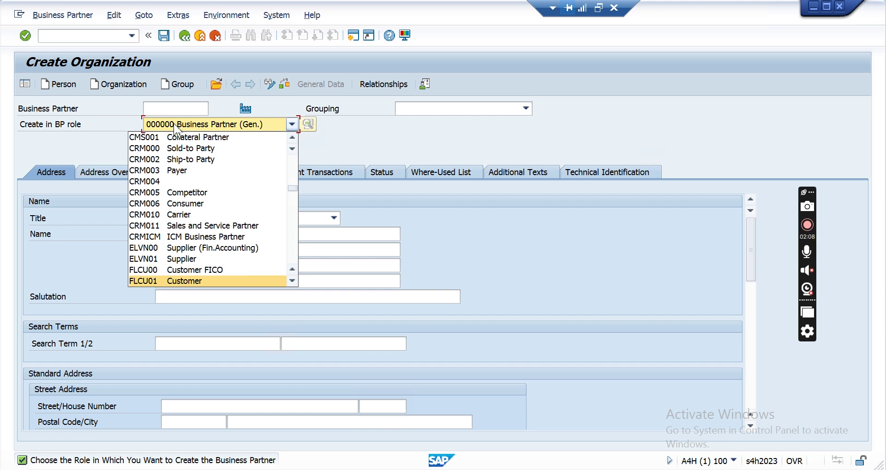
pyautogui.click(219, 282)
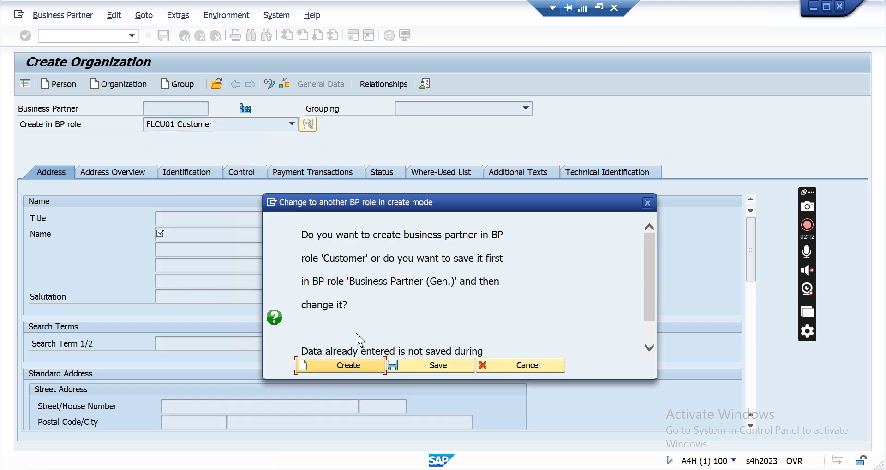
pyautogui.moveTo(336, 207); pyautogui.dragTo(338, 188)
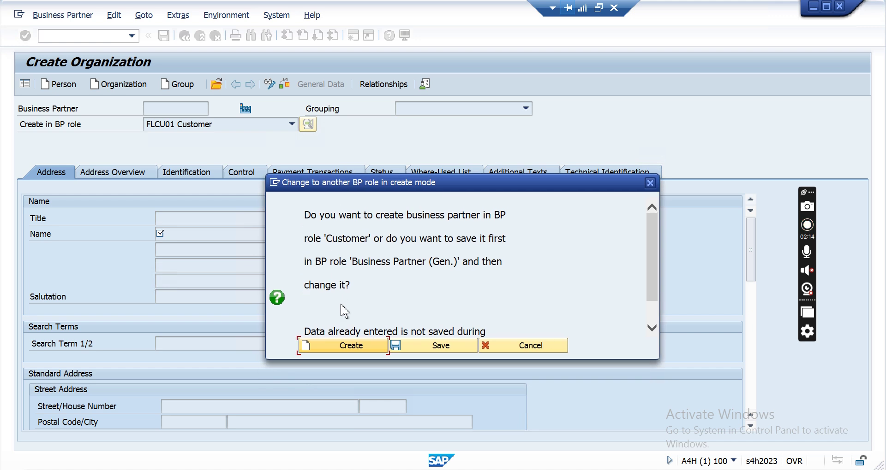
pyautogui.click(351, 349)
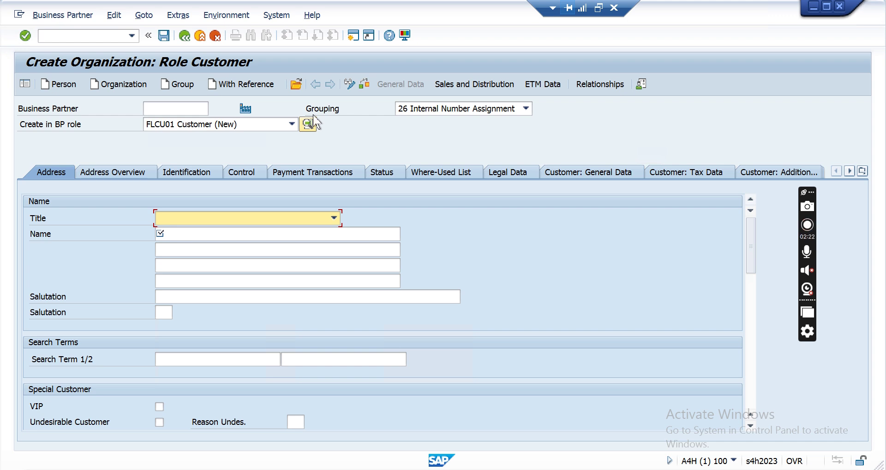
# Set the grouping to 0001 Internal Number Assignment and the title to 0003 Company.
pyautogui.click(473, 112)
pyautogui.scroll(3, 461, 122)
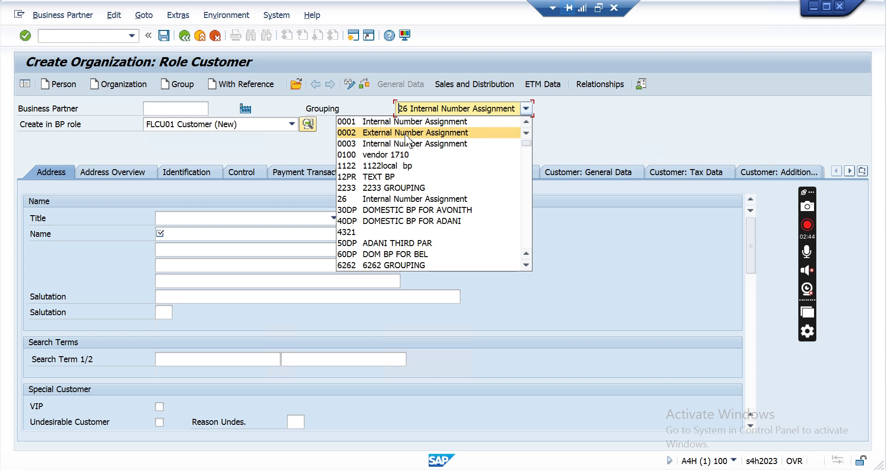
pyautogui.click(408, 121)
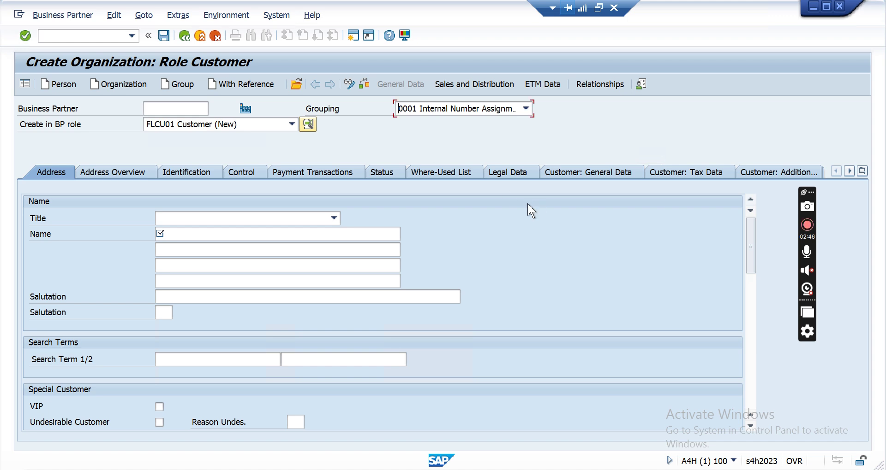
pyautogui.click(175, 221)
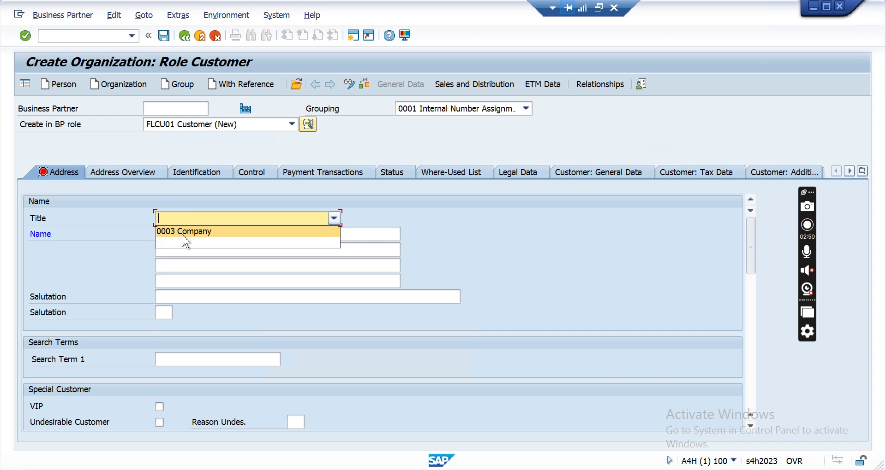
pyautogui.click(184, 231)
# Enter "Test company Privet Limited" on the first name line of the organization.
pyautogui.click(184, 234)
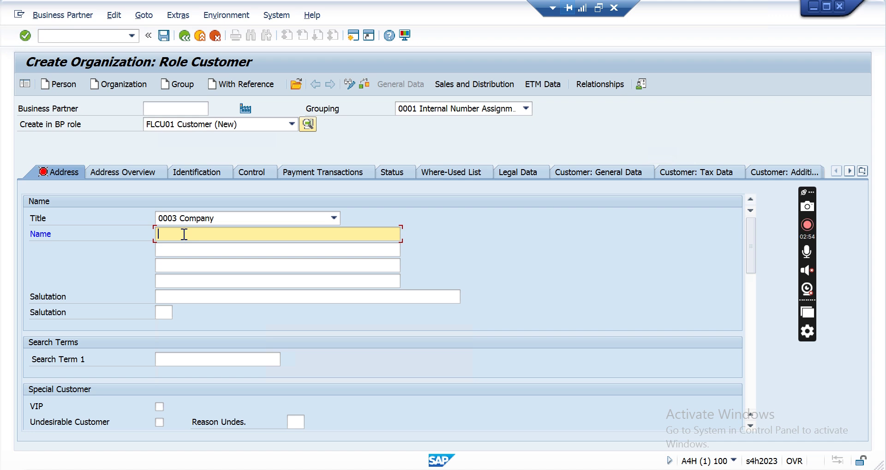
pyautogui.write('C')
pyautogui.press('BackSpace')
pyautogui.write('Test company Prived')
pyautogui.press('BackSpace')
pyautogui.write('t')
pyautogui.press('BackSpace')
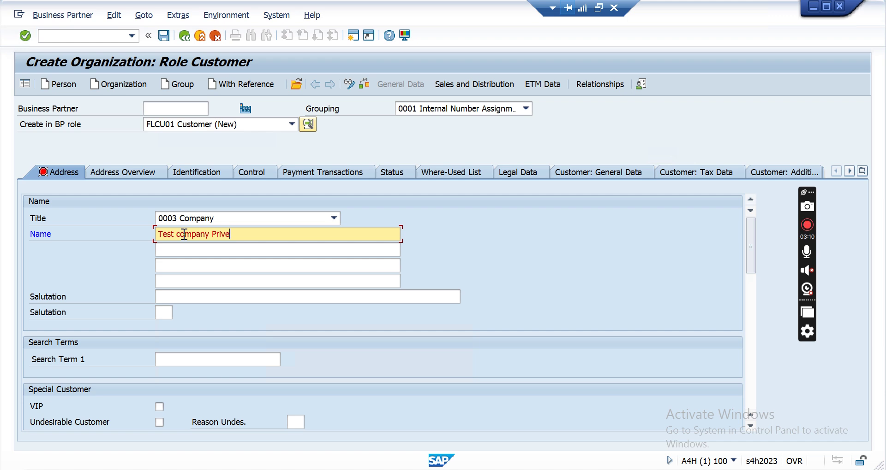
pyautogui.write('t ')
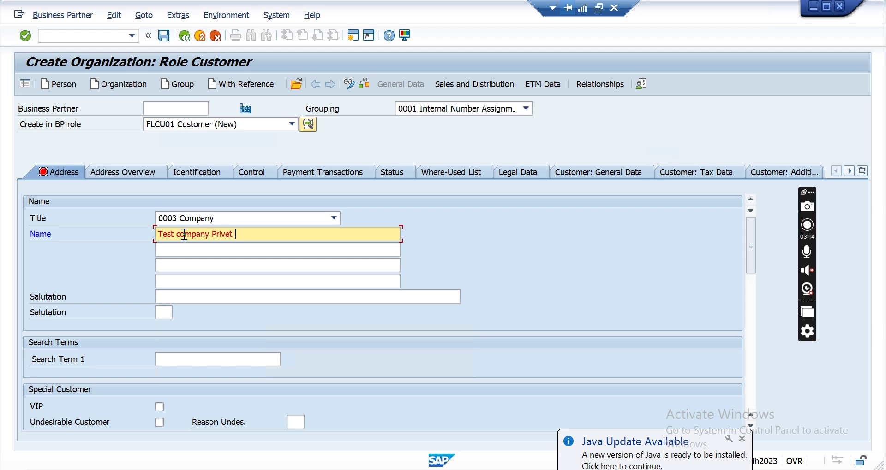
pyautogui.write('lmit')
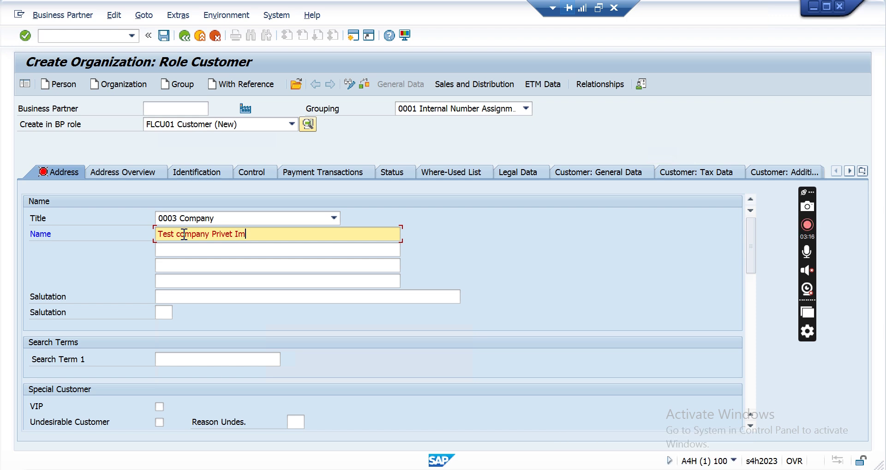
pyautogui.write('ed')
pyautogui.click(244, 235)
pyautogui.press('BackSpace')
pyautogui.write('Limited')
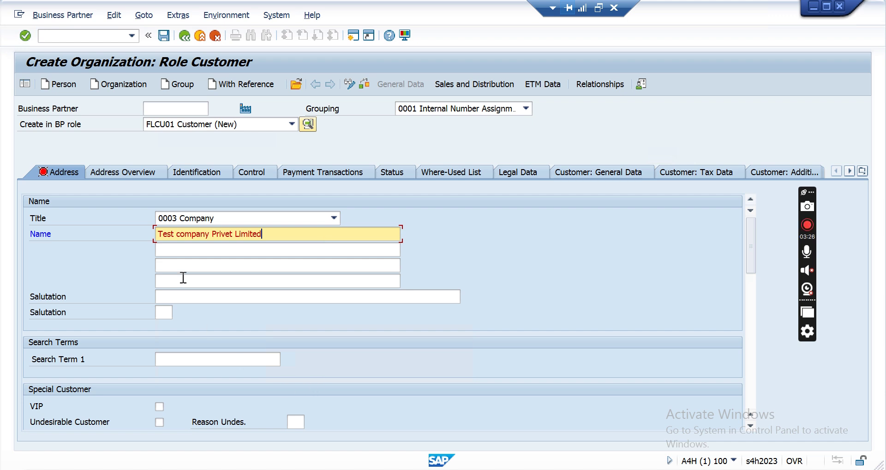
# Leave the additional name lines blank and set Search Term 1 to TCPL-01.
pyautogui.click(175, 250)
pyautogui.click(187, 267)
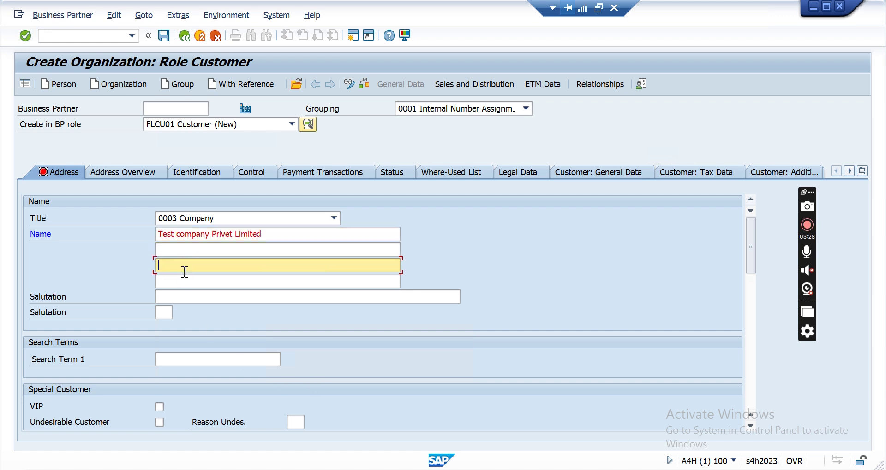
pyautogui.click(184, 280)
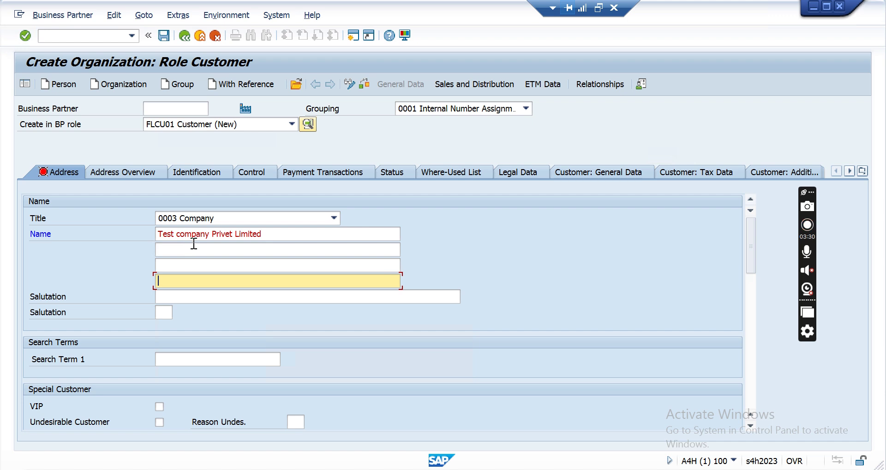
pyautogui.click(198, 360)
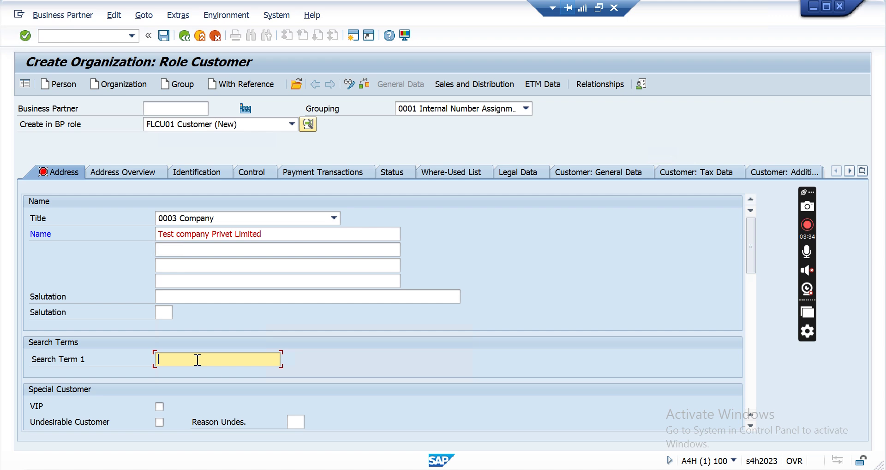
pyautogui.write('TCPL-01')
# Replace the lowercase "co" of "company" in the organization's name with a capital C.
pyautogui.click(184, 234)
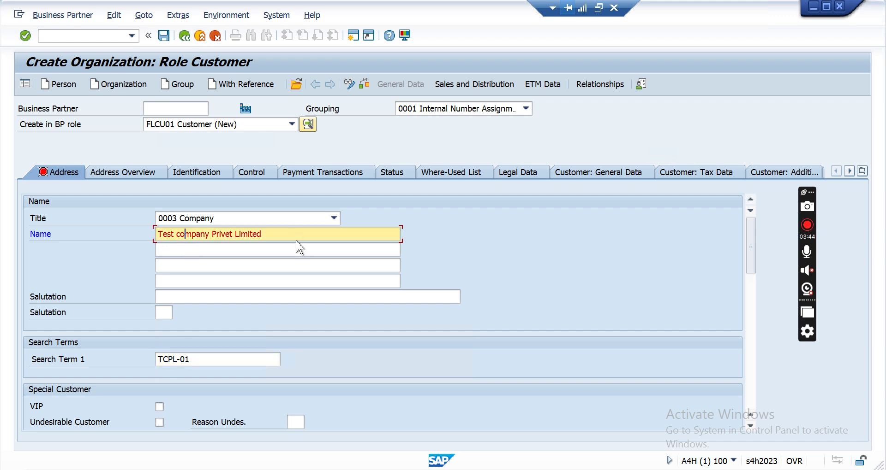
pyautogui.press('BackSpace')
pyautogui.press('BackSpace')
pyautogui.write('C')
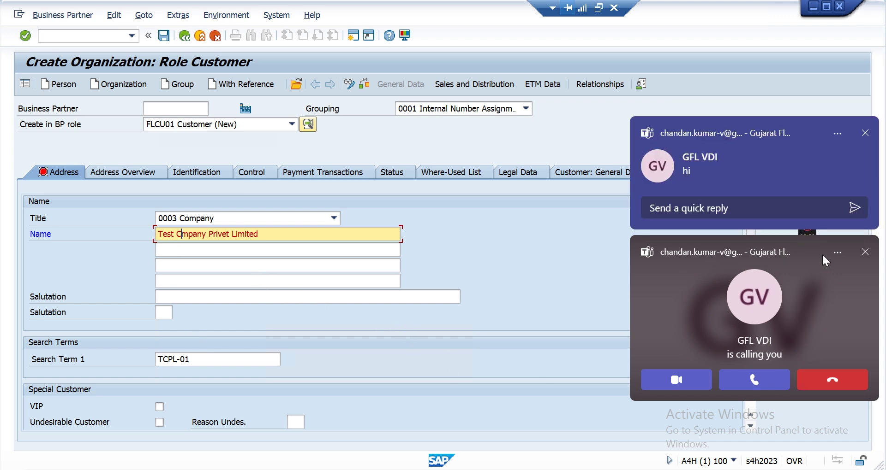
# Switch to the Teams chat notification and send the quick reply "give me 5 mins".
pyautogui.click(682, 208)
pyautogui.write('g')
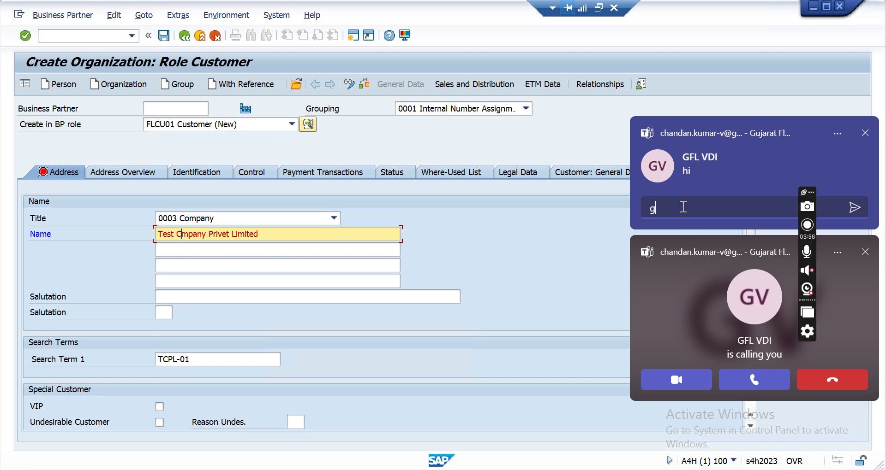
pyautogui.write('ive')
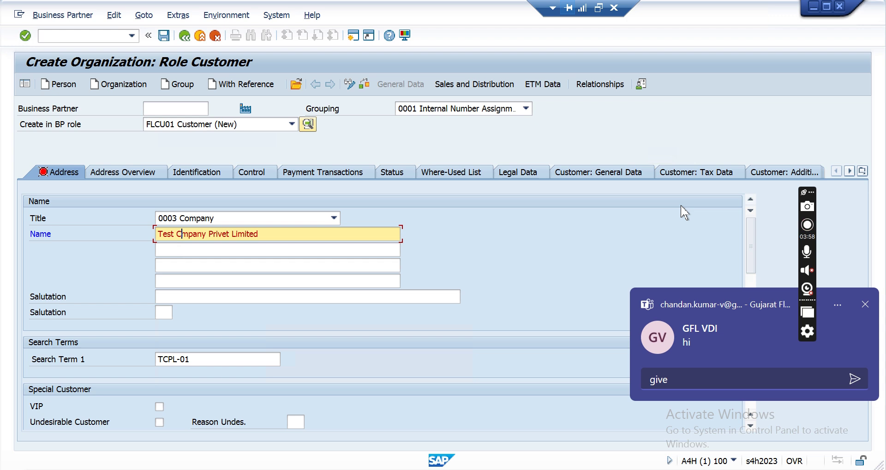
pyautogui.write(' me 5 mins')
pyautogui.press('Return')
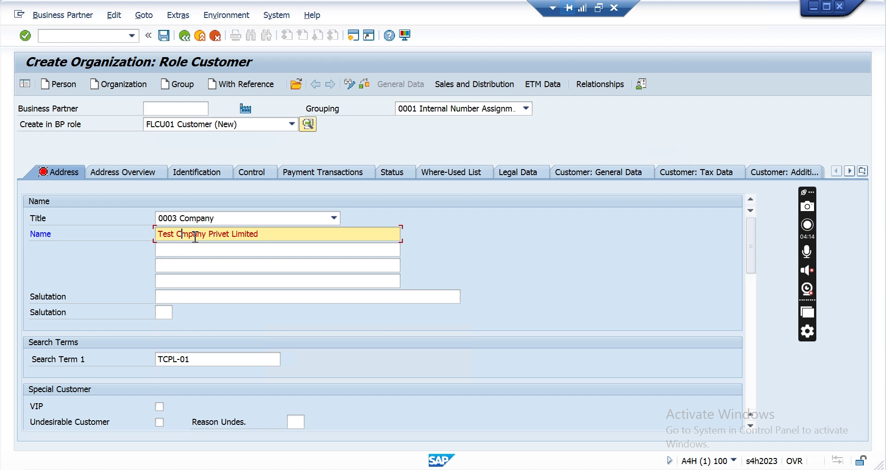
# In the SAP organization form, insert the missing "o" after the C so the name reads "Test Company Privet Limited".
pyautogui.press('Insert')
pyautogui.write('o')
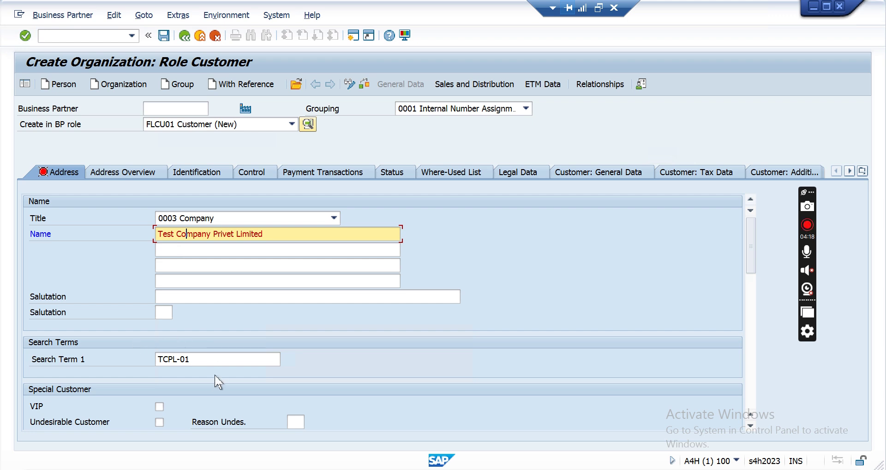
# Enter the organization's street and house number in the street address.
pyautogui.scroll(-3, 220, 369)
pyautogui.scroll(-3, 222, 365)
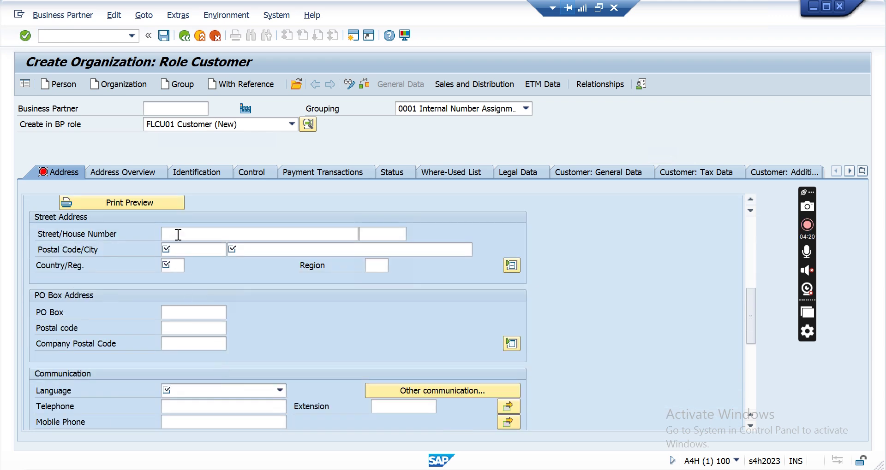
pyautogui.click(178, 234)
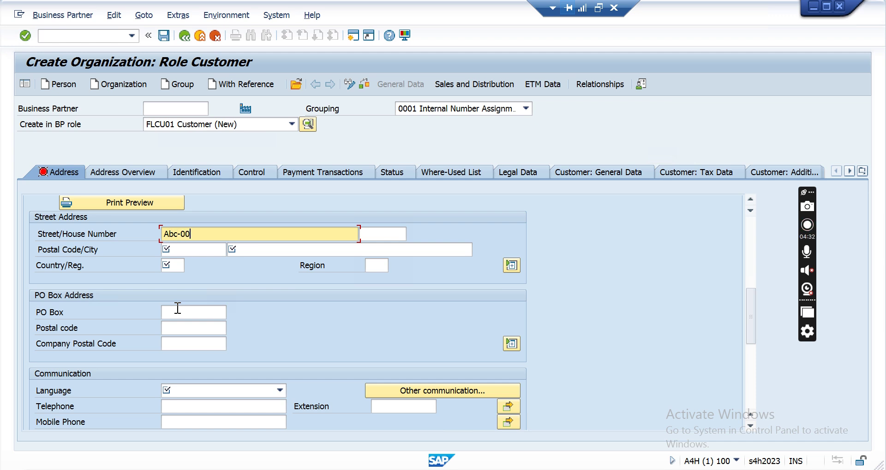
pyautogui.click(383, 233)
pyautogui.write('5678')
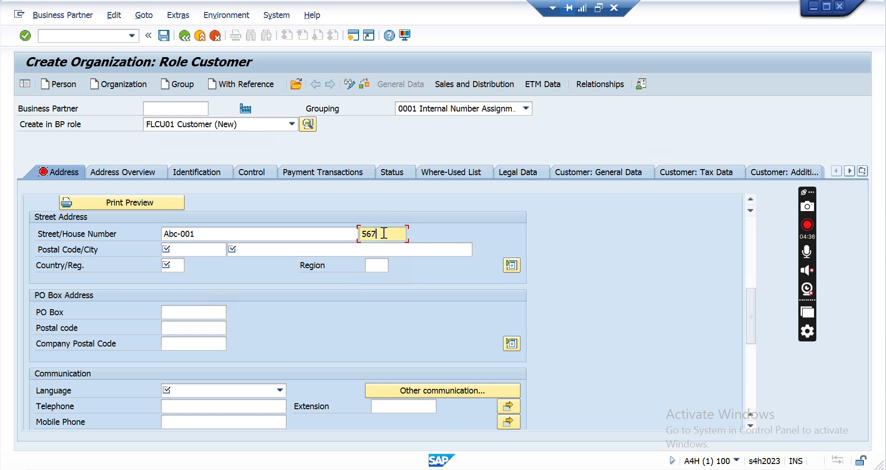
# Fill in the postal code and city of the organization's street address.
pyautogui.click(173, 251)
pyautogui.write('110078')
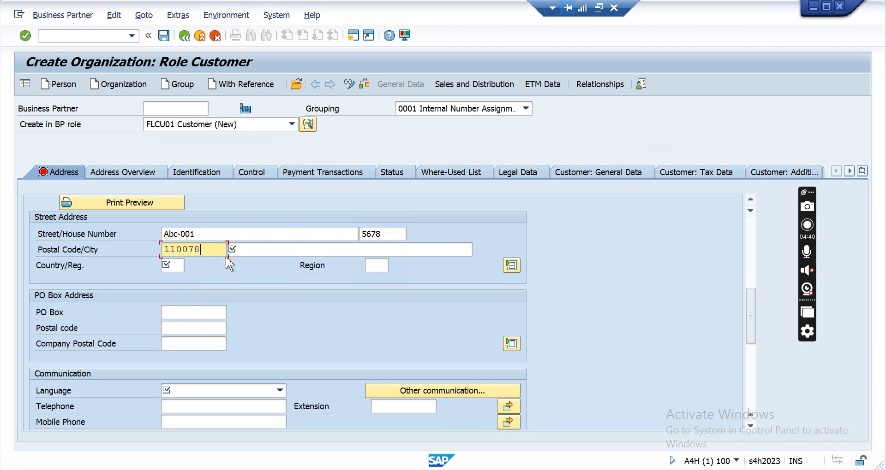
pyautogui.press('Tab')
pyautogui.write('New Delhi')
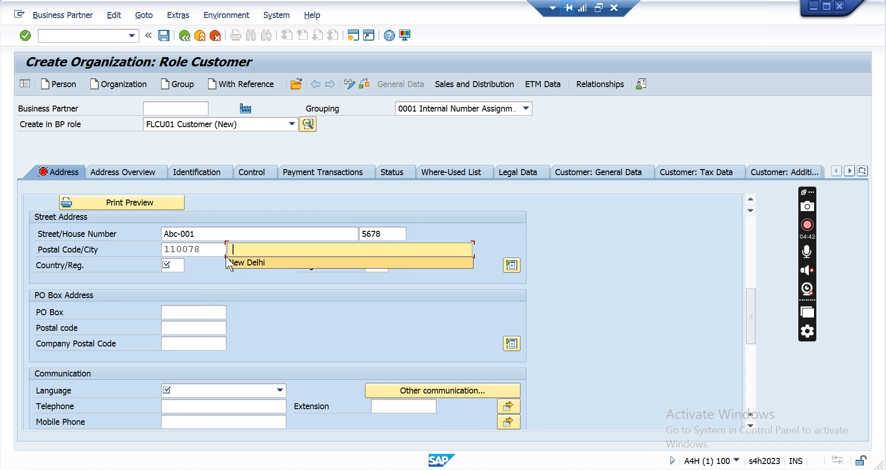
pyautogui.hotkey('shift', 'Tab')
pyautogui.press('Tab')
# Set the street address's country to IN and its region to 30 (Delhi).
pyautogui.click(170, 267)
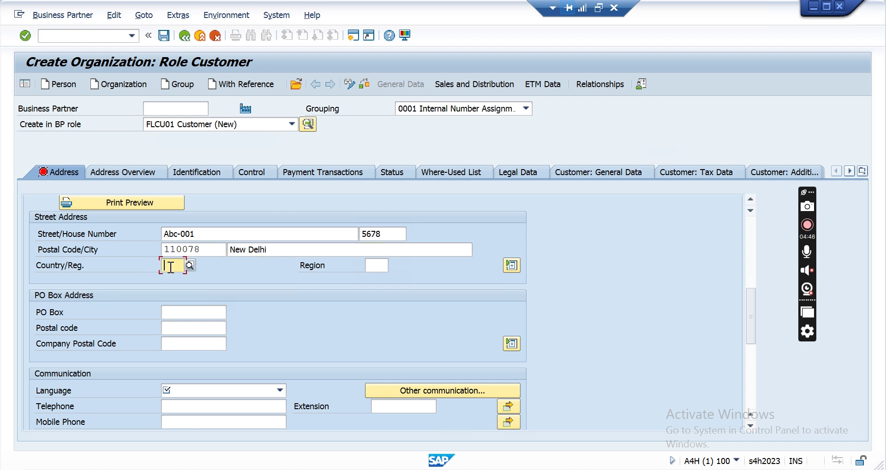
pyautogui.write('i')
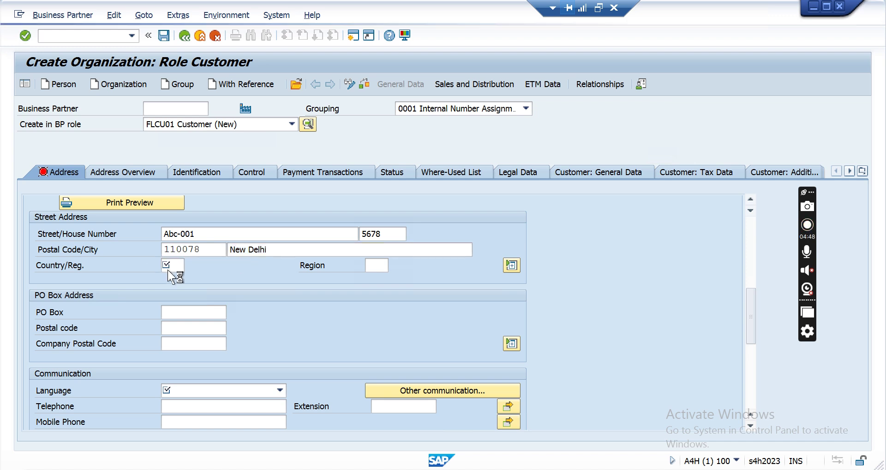
pyautogui.press('Tab')
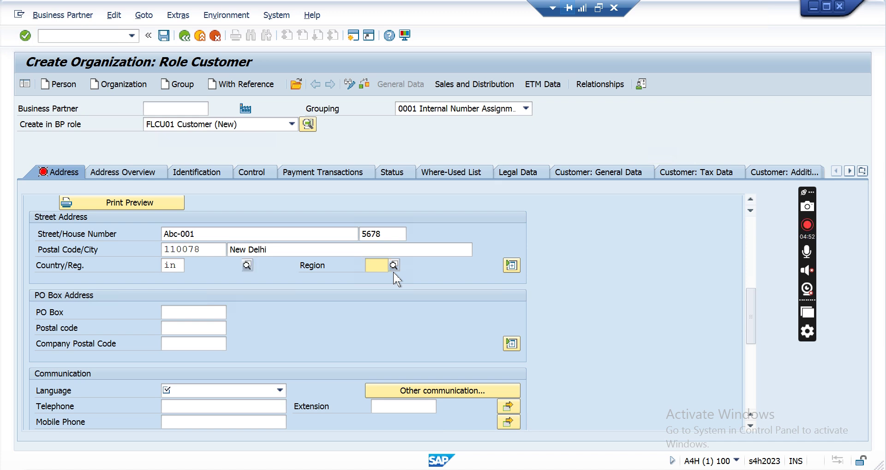
pyautogui.write('30')
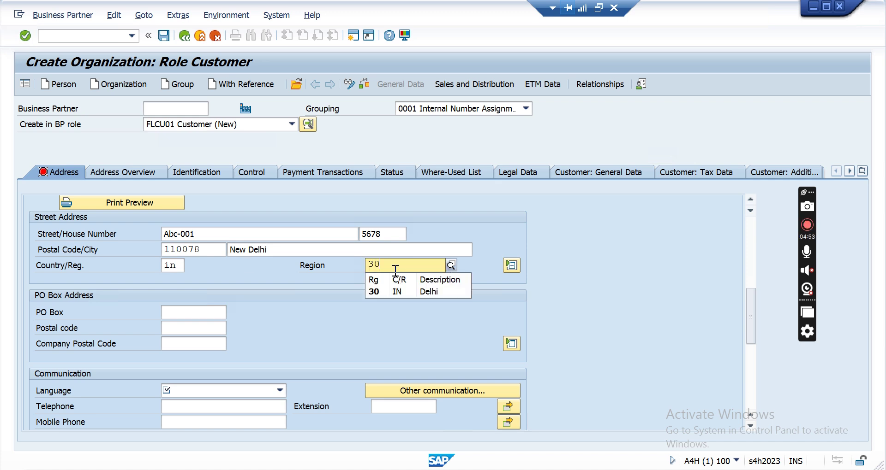
pyautogui.click(408, 293)
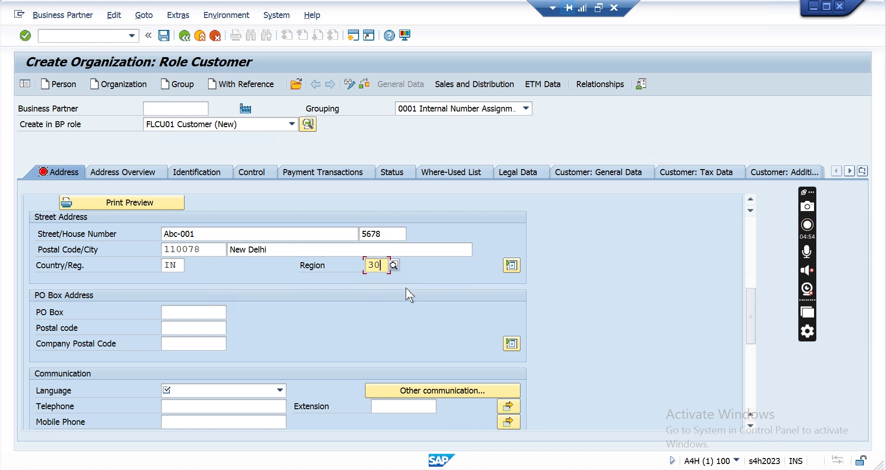
# Set the communication language to EN English.
pyautogui.click(247, 392)
pyautogui.press('e')
pyautogui.press('n')
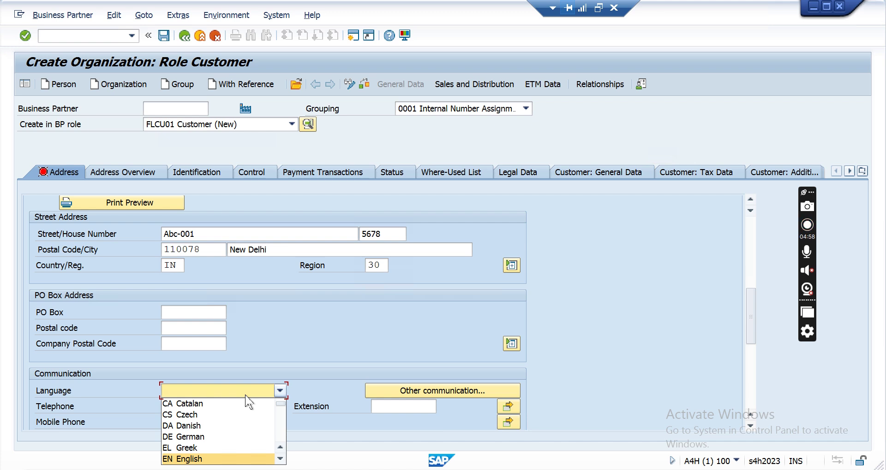
pyautogui.press('Return')
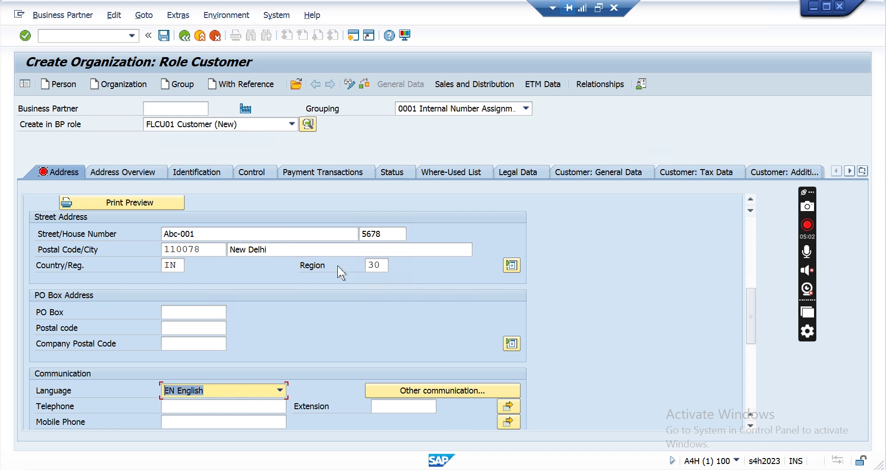
# Enter the external BP number in the organization's identification data.
pyautogui.click(214, 176)
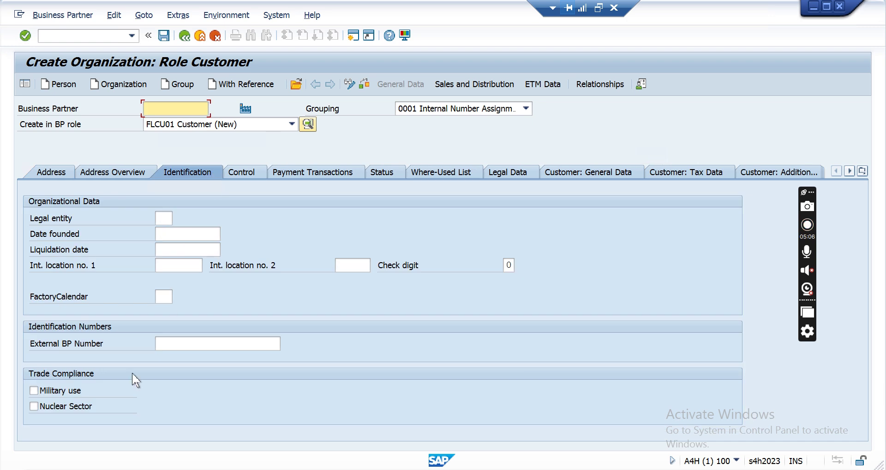
pyautogui.click(172, 345)
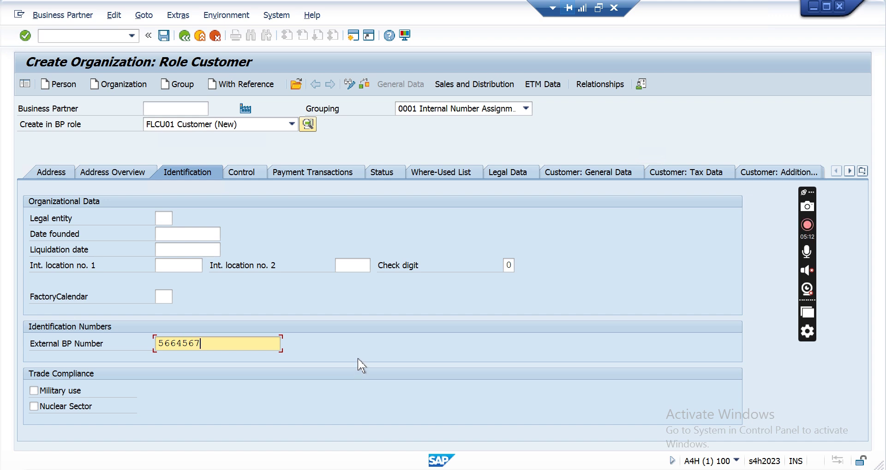
pyautogui.press('Return')
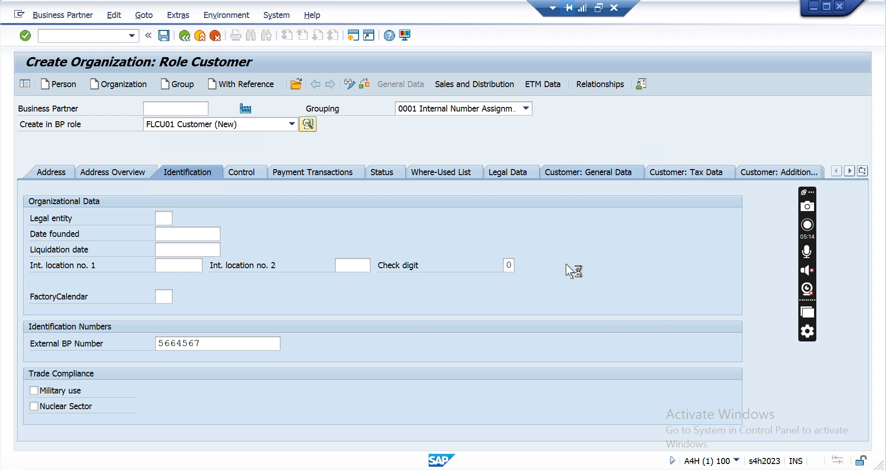
# In the customer general data, set the marketing customer classification to B (B-Customer).
pyautogui.scroll(-10, 271, 350)
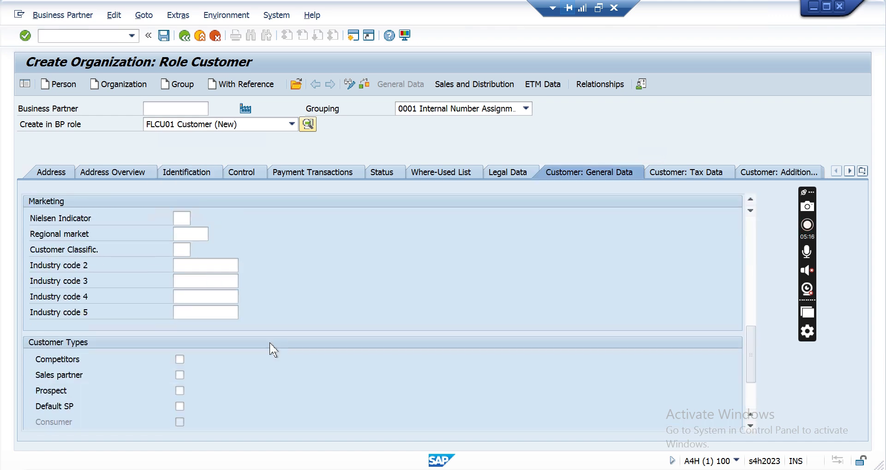
pyautogui.click(184, 248)
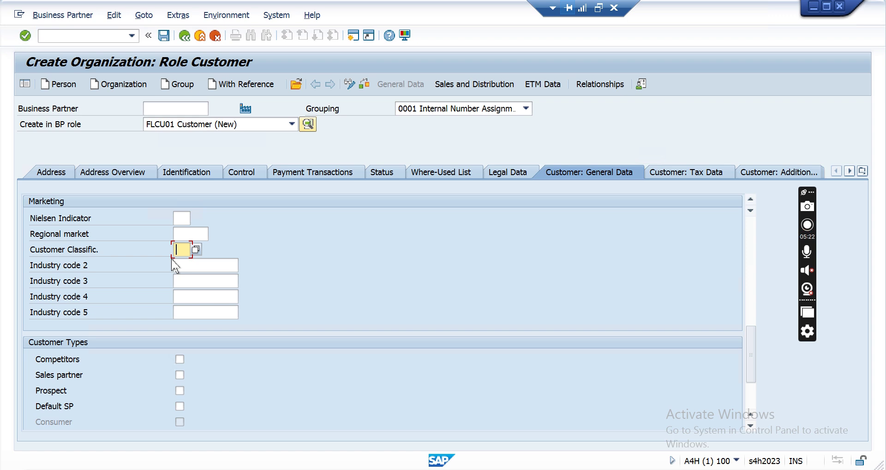
pyautogui.click(195, 249)
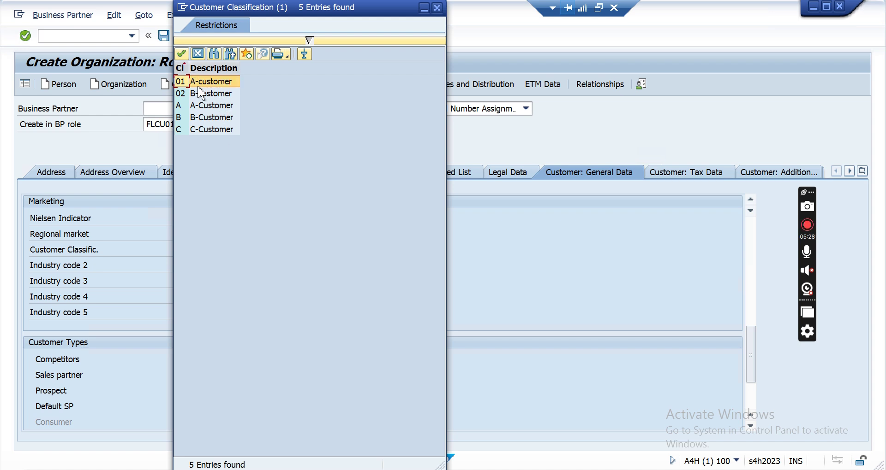
pyautogui.doubleClick(206, 117)
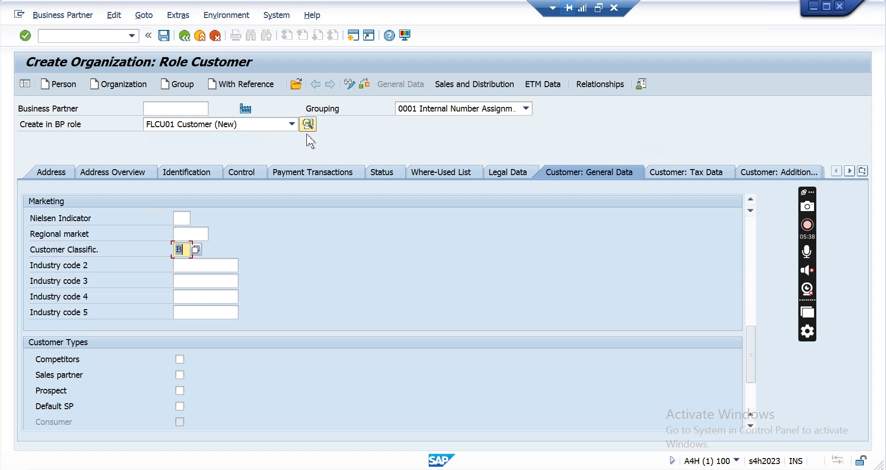
# Open the sales and distribution data and set the sales organization to S001 (Singh FMCG Ltd).
pyautogui.click(483, 86)
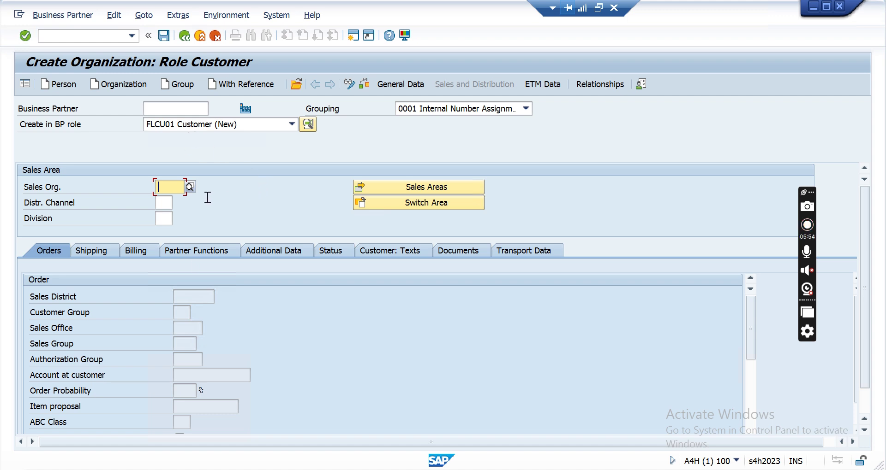
pyautogui.click(191, 189)
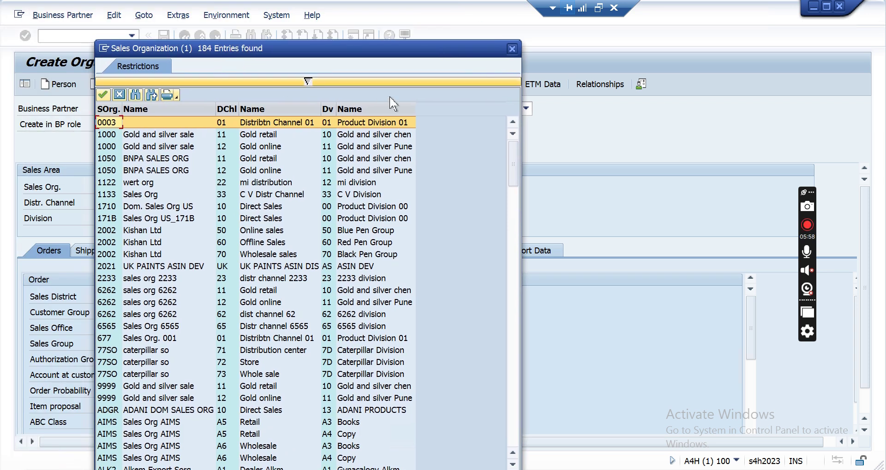
pyautogui.click(512, 49)
pyautogui.write('S')
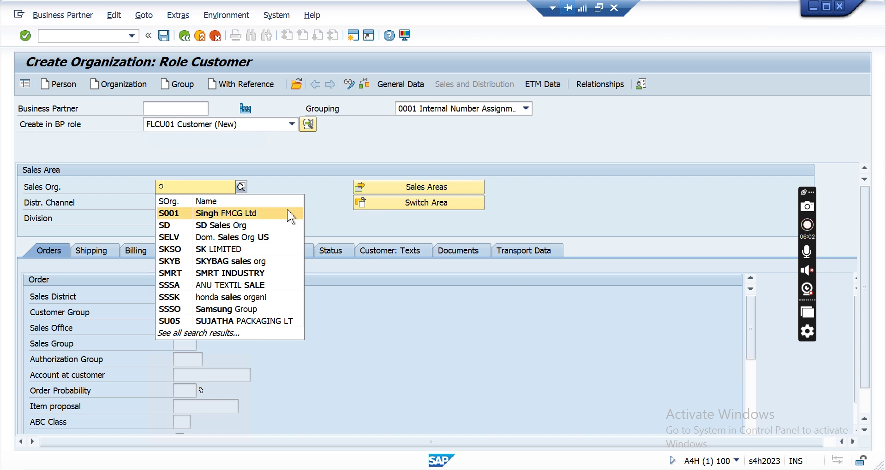
pyautogui.click(289, 214)
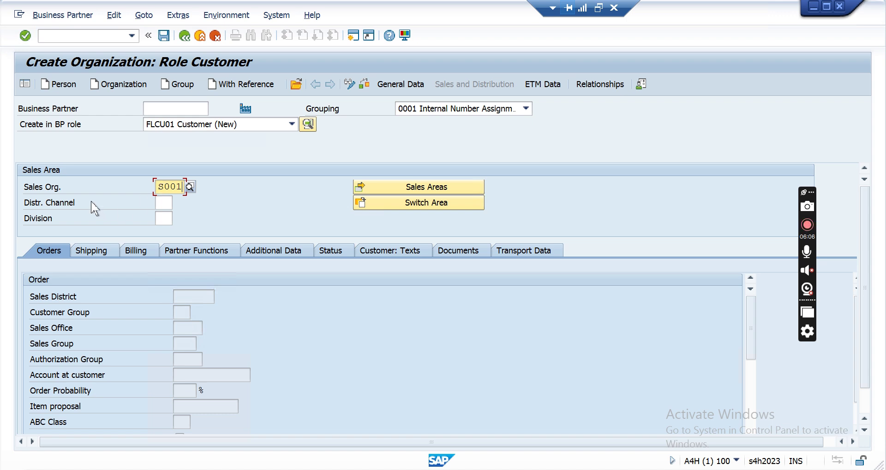
# Complete the sales area with distribution channel SD (Direct) and division FT (Fruits), and apply it.
pyautogui.click(163, 206)
pyautogui.press('F4')
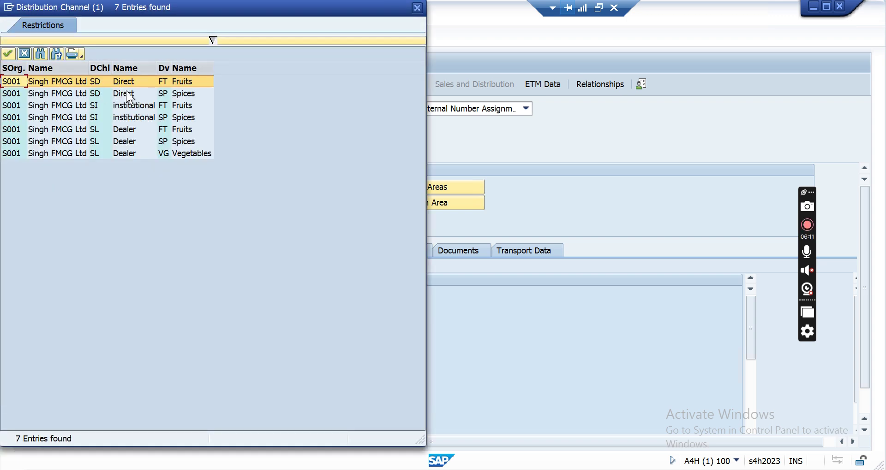
pyautogui.doubleClick(167, 83)
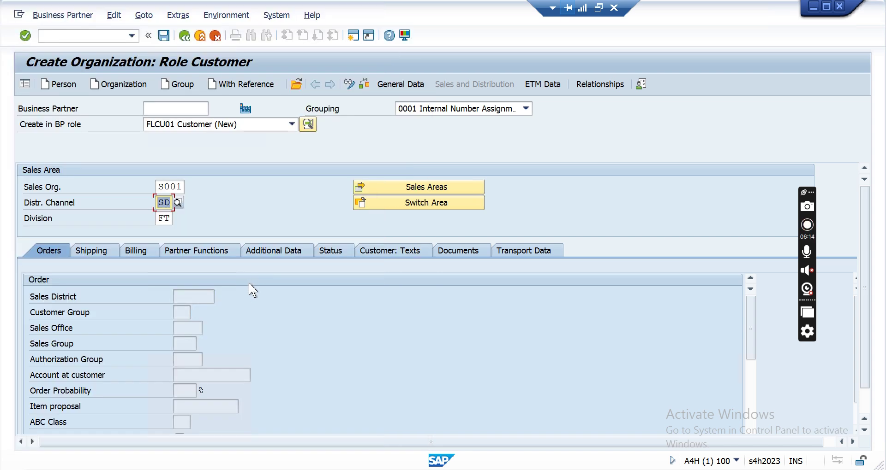
pyautogui.press('Return')
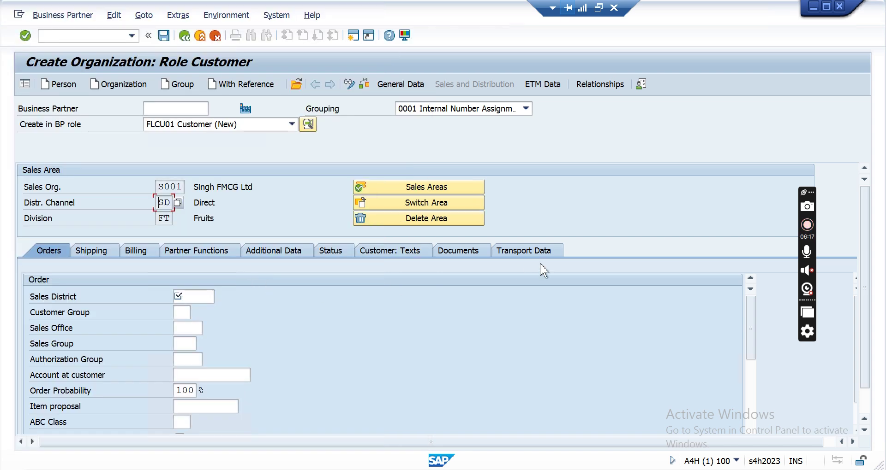
# Set the sales district in the order data to 000001 (Northern region).
pyautogui.moveTo(750, 297); pyautogui.dragTo(750, 310)
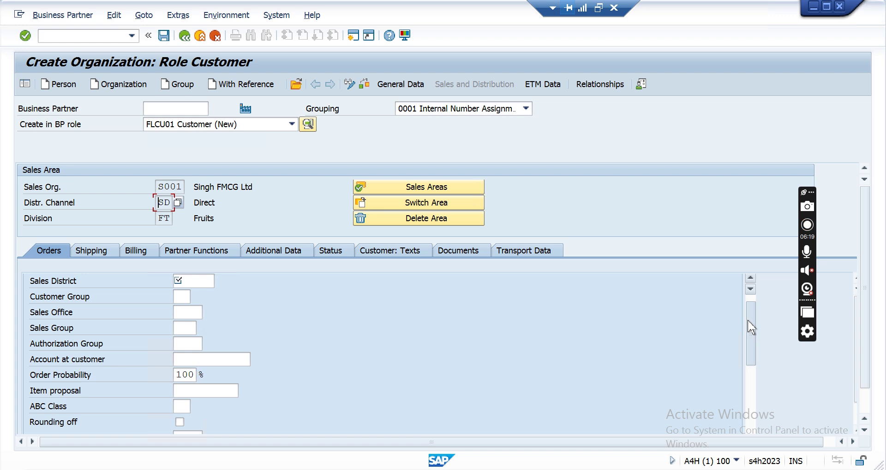
pyautogui.click(750, 278)
pyautogui.click(202, 294)
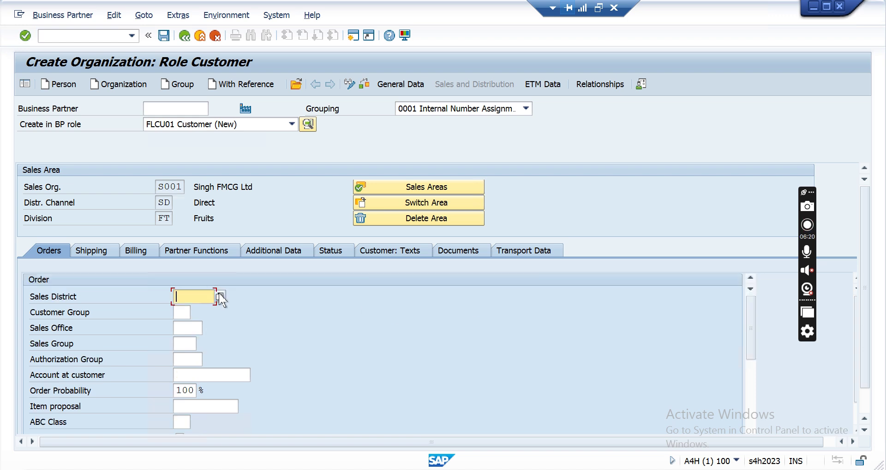
pyautogui.click(220, 297)
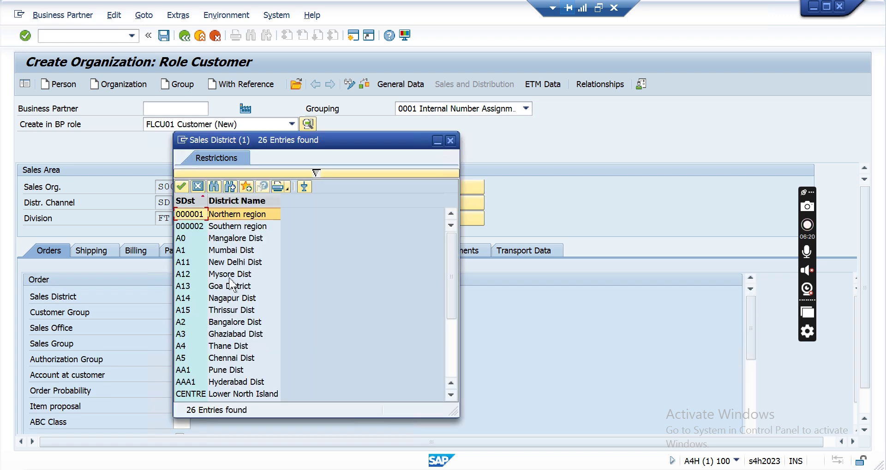
pyautogui.doubleClick(228, 226)
pyautogui.scroll(-2, 249, 349)
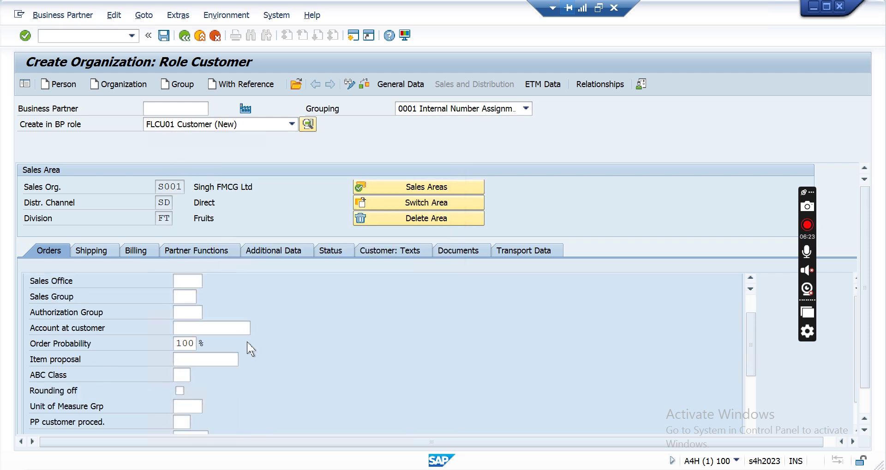
pyautogui.scroll(2, 249, 346)
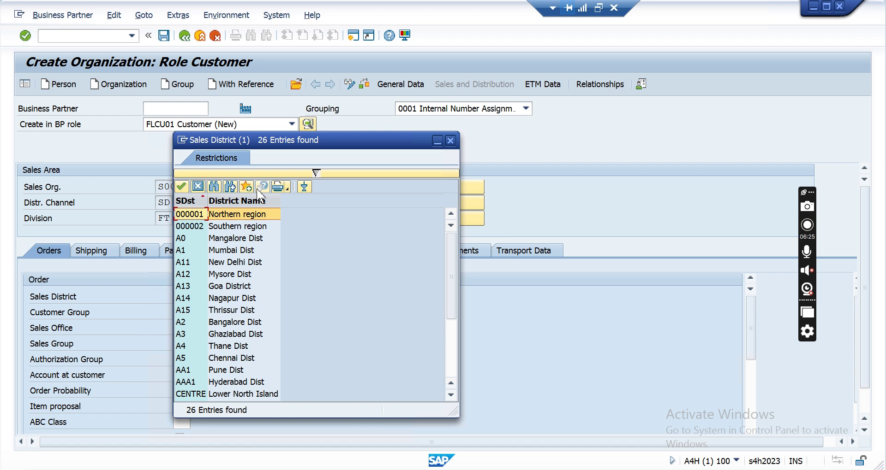
pyautogui.press('Return')
pyautogui.scroll(-1, 210, 329)
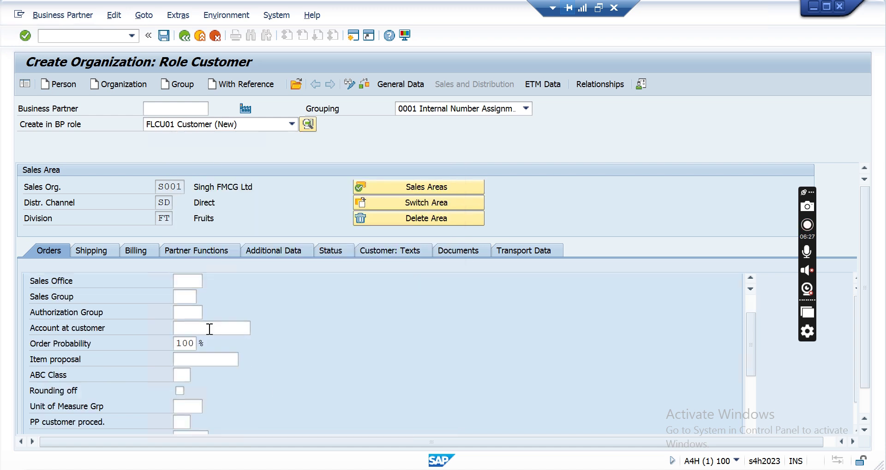
# Set the customer group in the order data to 05 (Customer Group 05).
pyautogui.scroll(1, 178, 297)
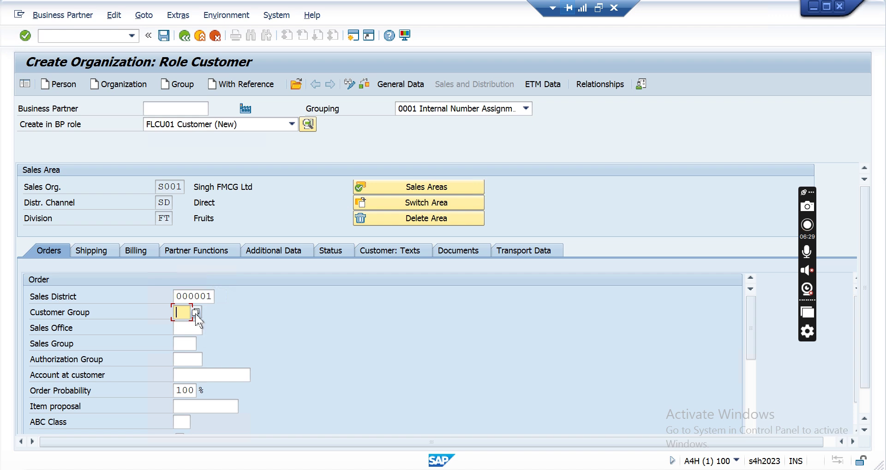
pyautogui.click(195, 314)
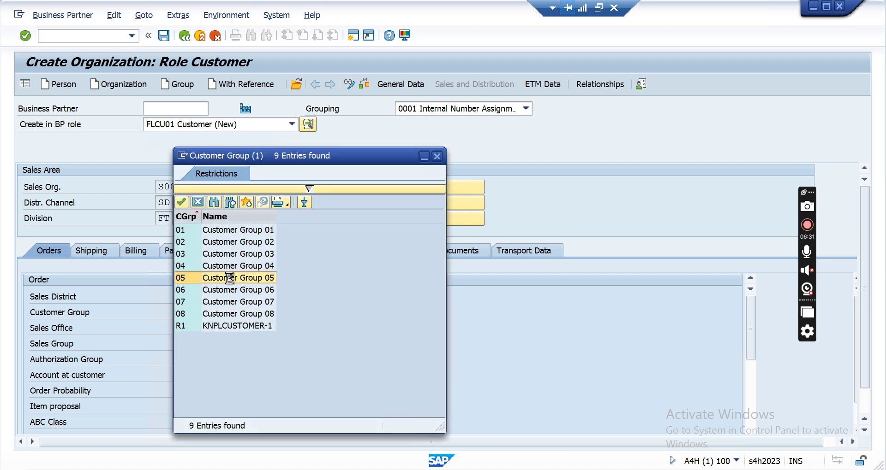
pyautogui.doubleClick(222, 279)
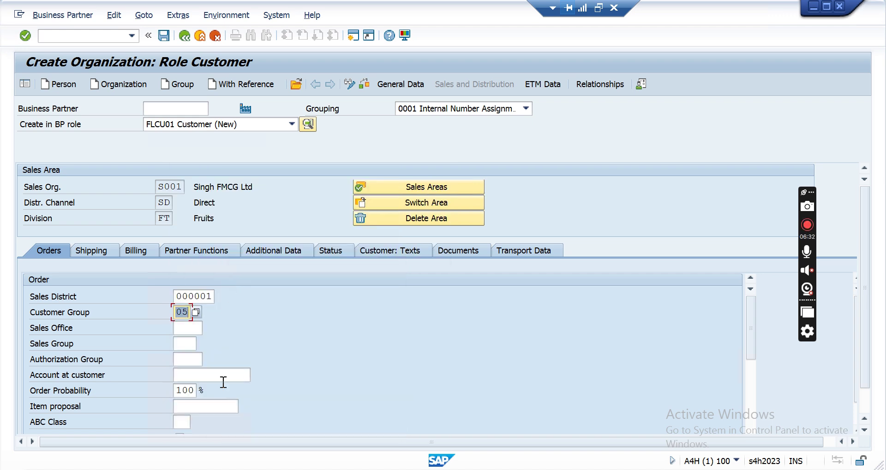
# Set the sales office to NO01 and the sales group to ZG1 (Sales Group-1) in the order data.
pyautogui.click(181, 330)
pyautogui.click(207, 329)
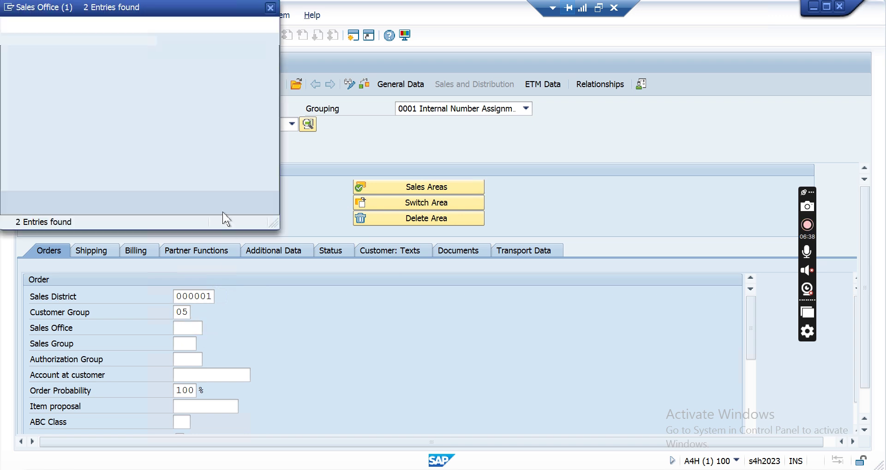
pyautogui.click(187, 343)
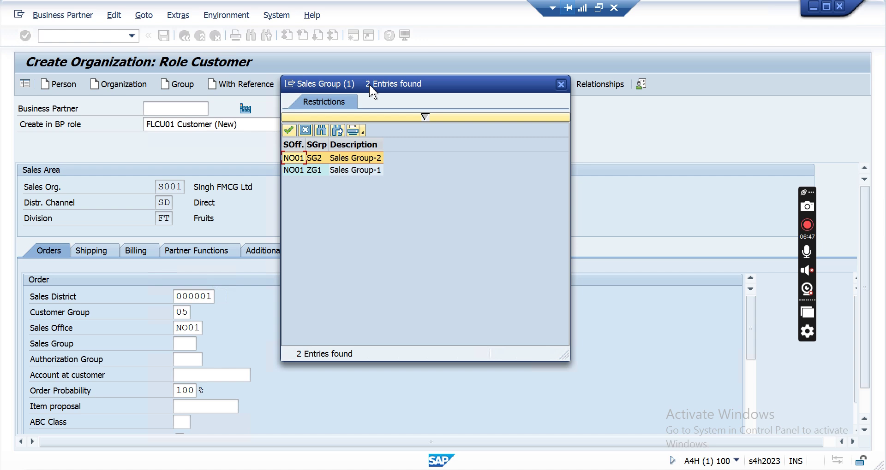
pyautogui.doubleClick(336, 171)
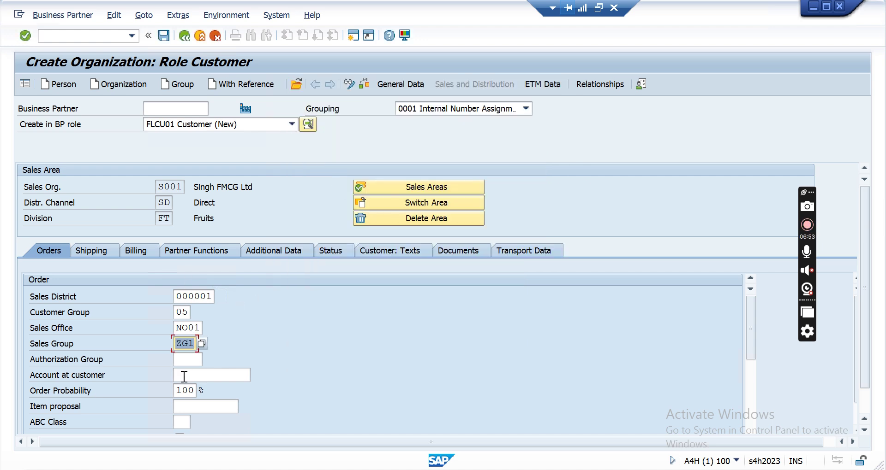
# Set the order currency to INR and the price group to 01 (Bulk buyer).
pyautogui.scroll(-1, 184, 385)
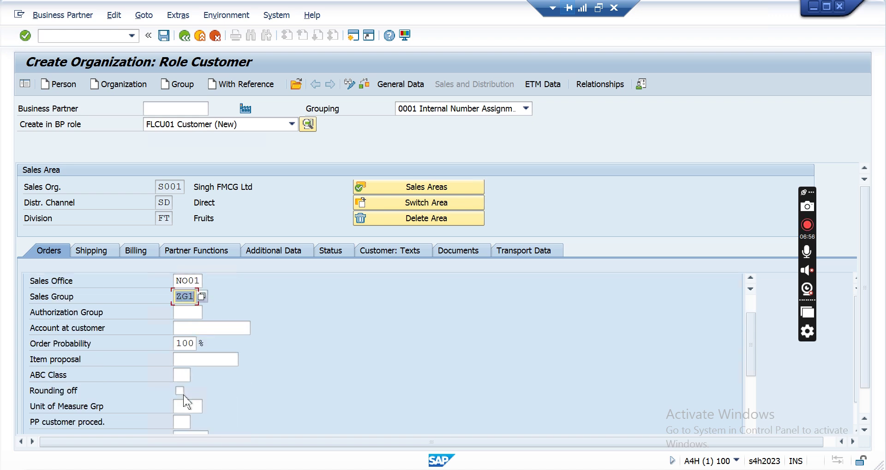
pyautogui.scroll(-2, 184, 395)
pyautogui.doubleClick(199, 343)
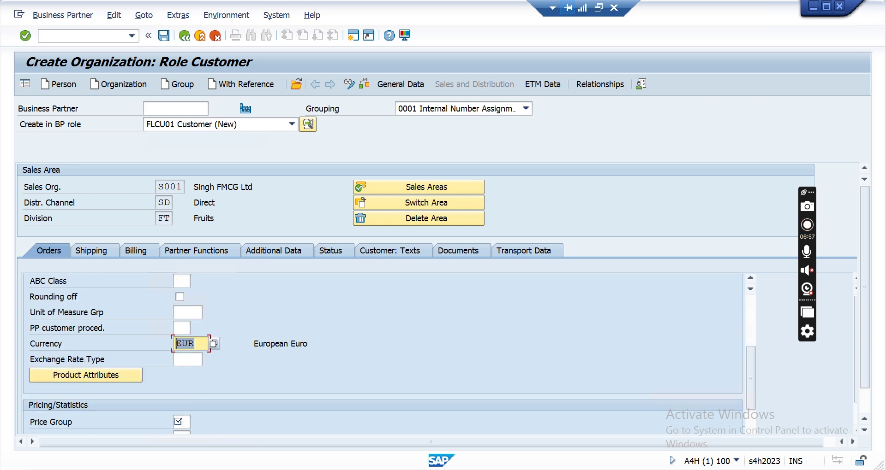
pyautogui.write('inr')
pyautogui.press('Return')
pyautogui.write('01')
pyautogui.press('Return')
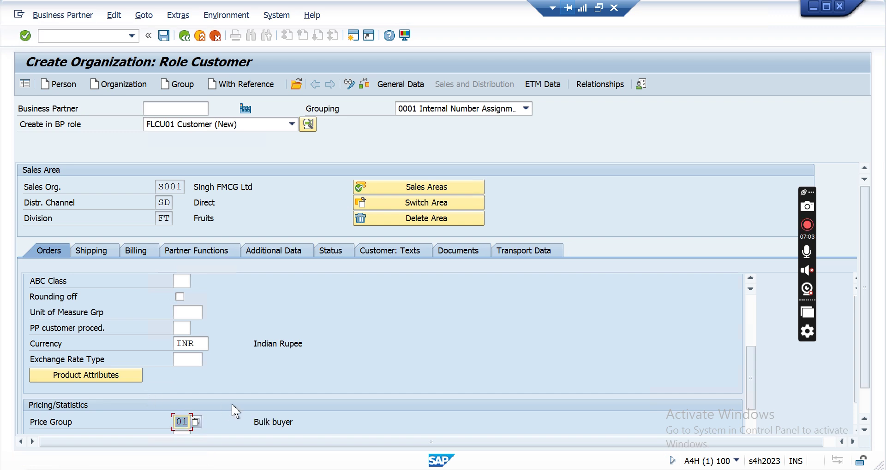
# Set the customer pricing procedure to 1 (Standard) in the pricing and statistics data.
pyautogui.scroll(-2, 235, 411)
pyautogui.click(180, 359)
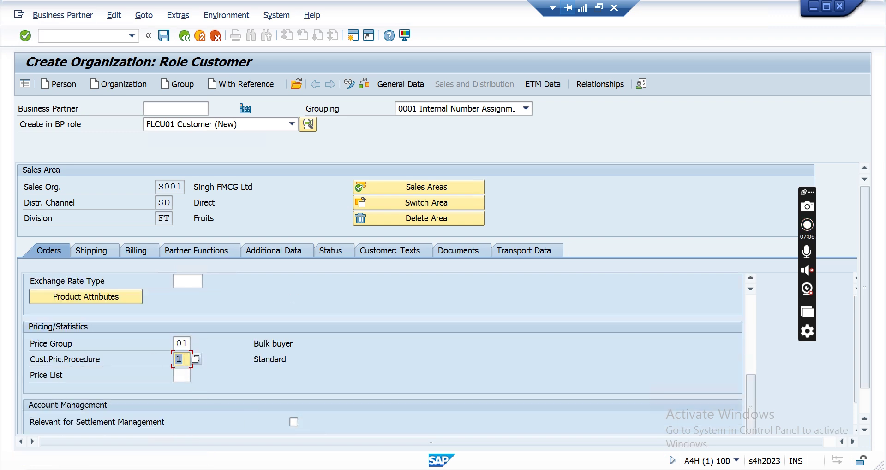
pyautogui.click(182, 376)
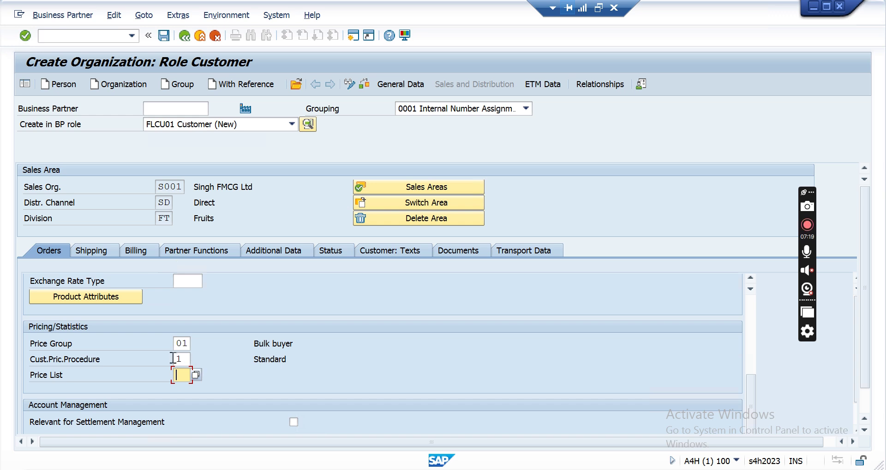
pyautogui.doubleClick(179, 359)
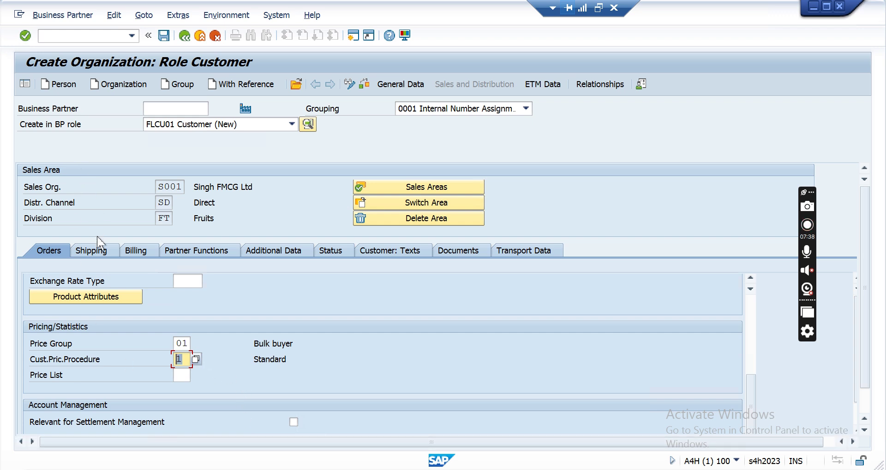
# Open the shipping data and set the delivery priority to 01 (High).
pyautogui.click(95, 253)
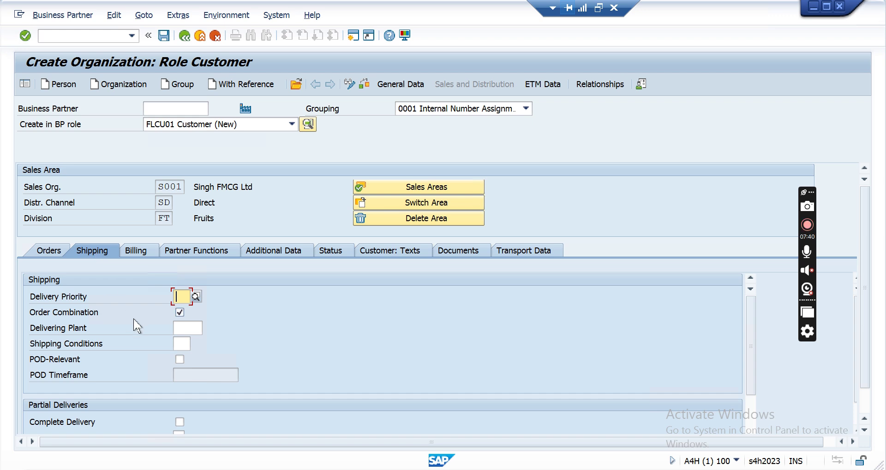
pyautogui.click(196, 297)
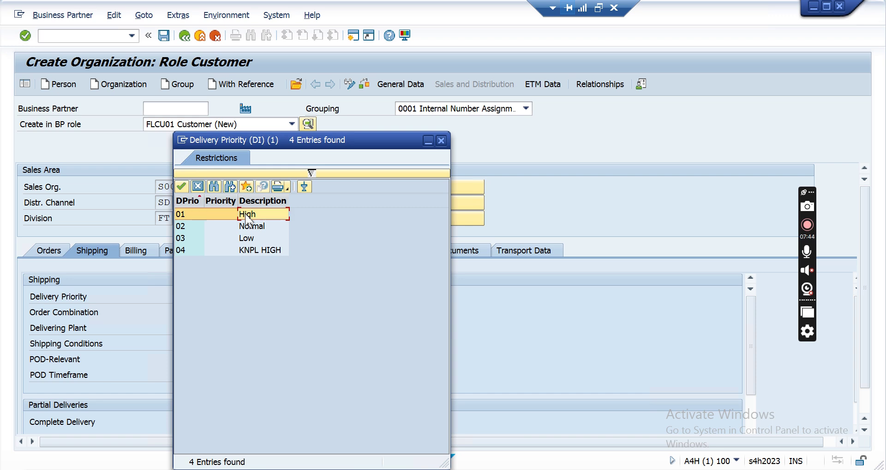
pyautogui.doubleClick(247, 215)
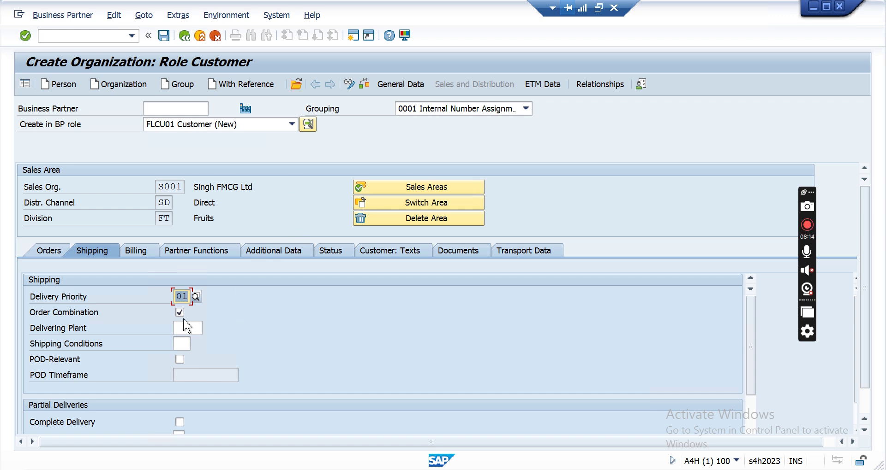
# Set the delivering plant to 0003 and the shipping conditions to 01 (Standard), and apply the entries.
pyautogui.click(195, 330)
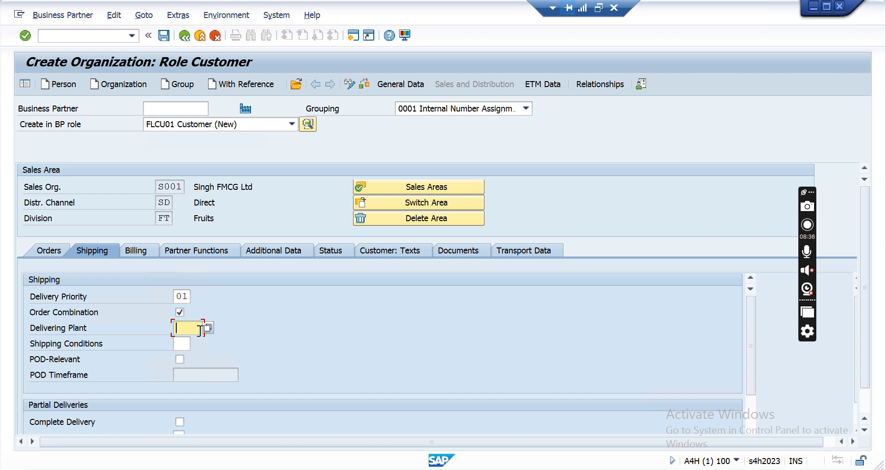
pyautogui.click(207, 328)
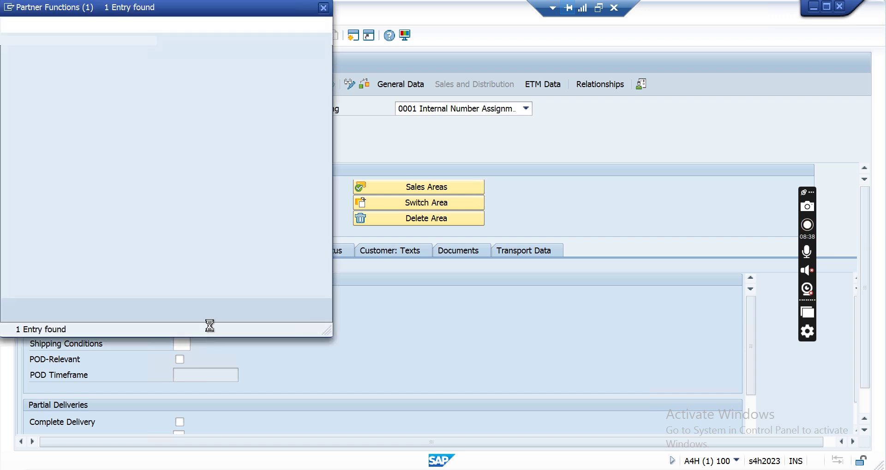
pyautogui.doubleClick(154, 82)
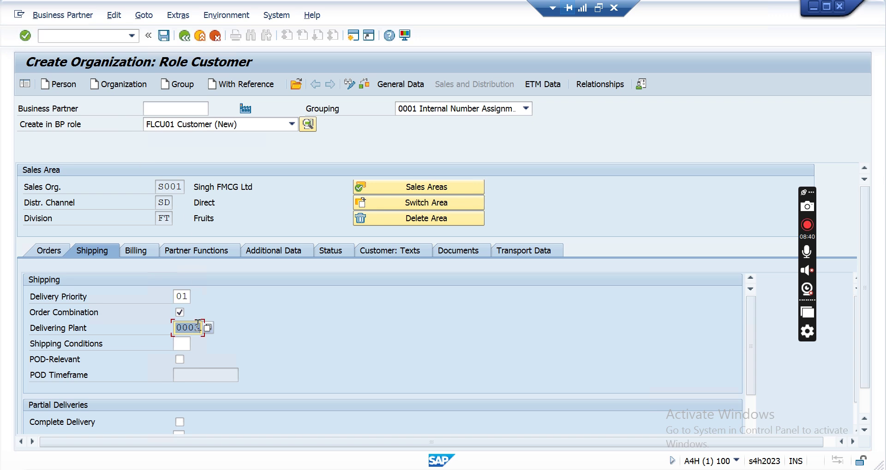
pyautogui.click(182, 344)
pyautogui.click(196, 343)
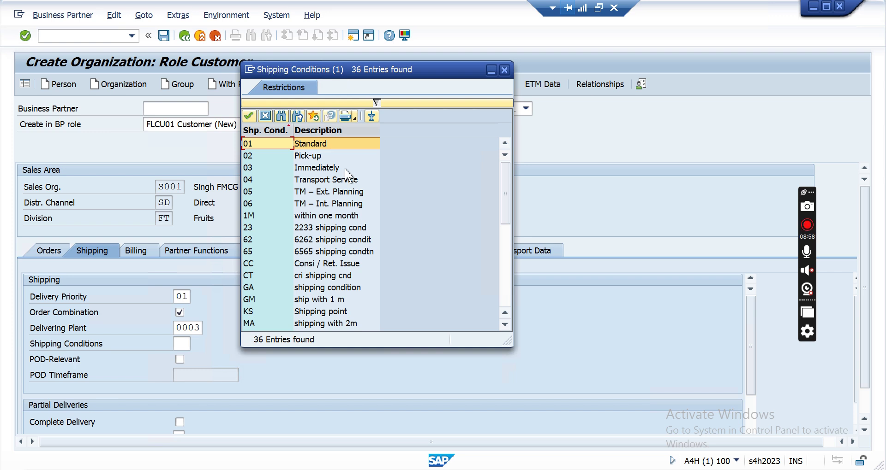
pyautogui.doubleClick(328, 143)
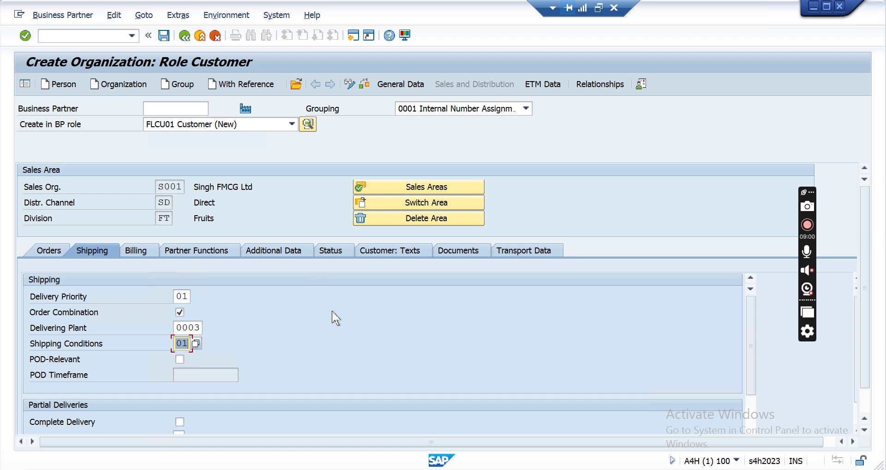
pyautogui.press('Return')
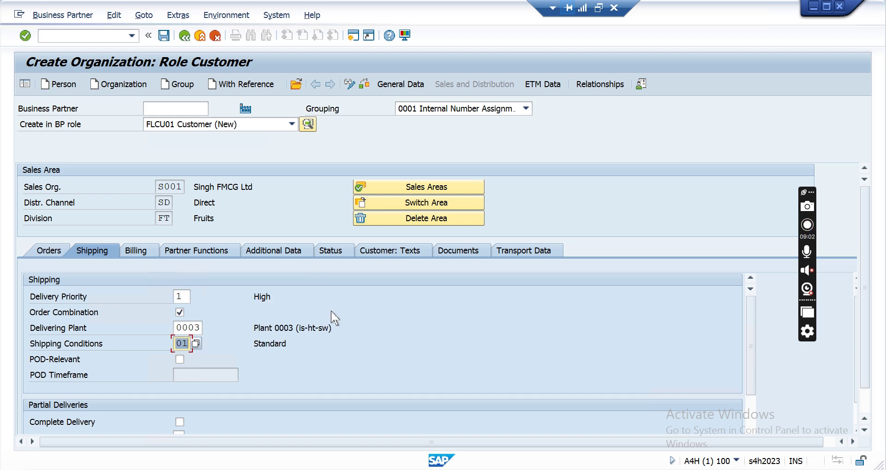
# Try an underdelivery tolerance of 5 in the partial deliveries data and clear it again.
pyautogui.moveTo(748, 318); pyautogui.dragTo(748, 344)
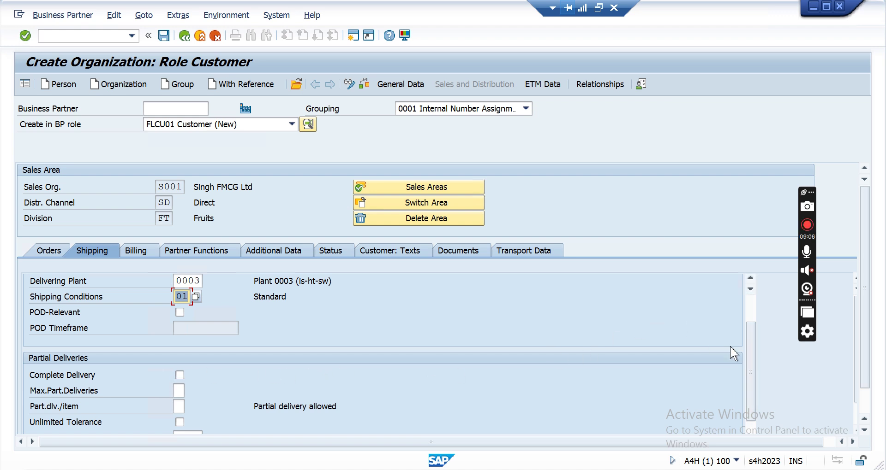
pyautogui.scroll(-2, 751, 359)
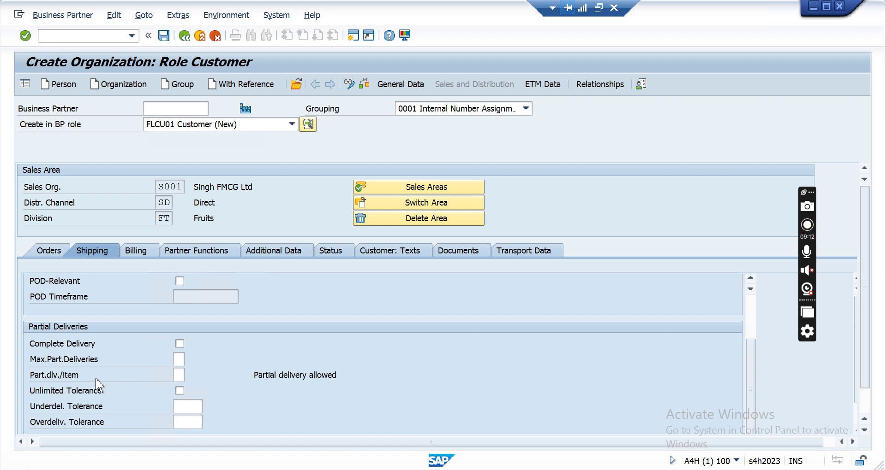
pyautogui.scroll(-2, 170, 387)
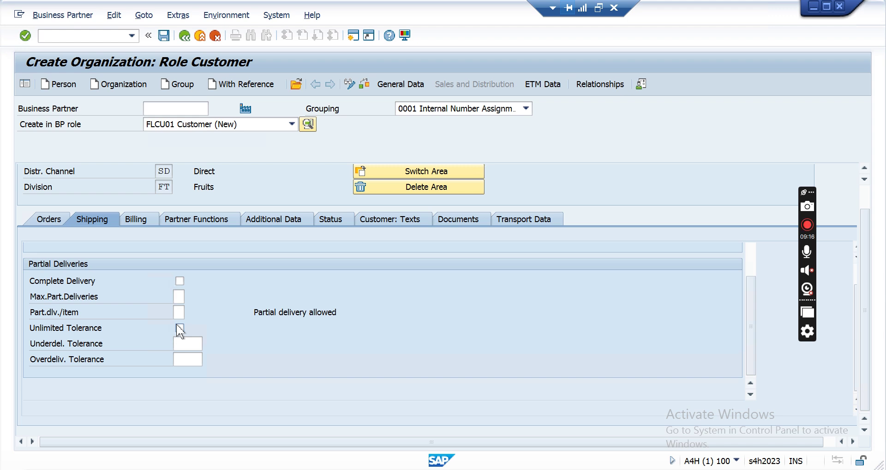
pyautogui.click(196, 341)
pyautogui.click(193, 362)
pyautogui.click(196, 344)
pyautogui.write('5')
pyautogui.click(188, 362)
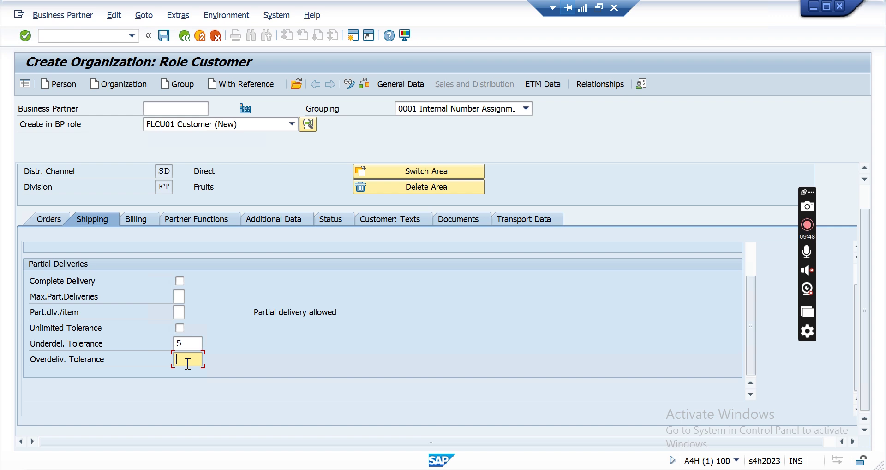
pyautogui.click(184, 343)
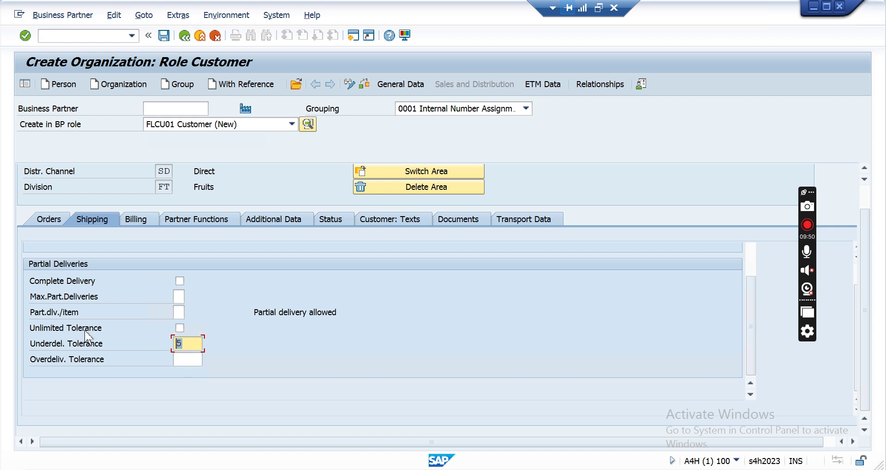
pyautogui.press('BackSpace')
# Open the billing data and set the incoterms to EXW (Ex Works) with exw as incoterms location 1.
pyautogui.click(131, 220)
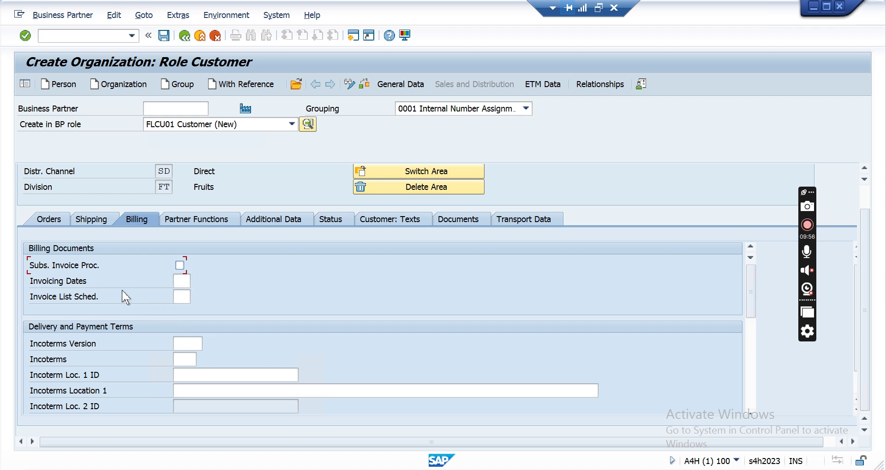
pyautogui.click(186, 285)
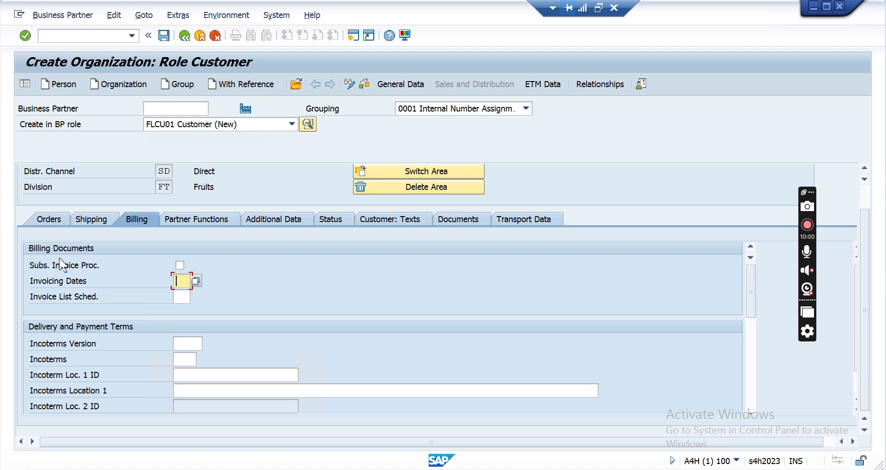
pyautogui.click(187, 299)
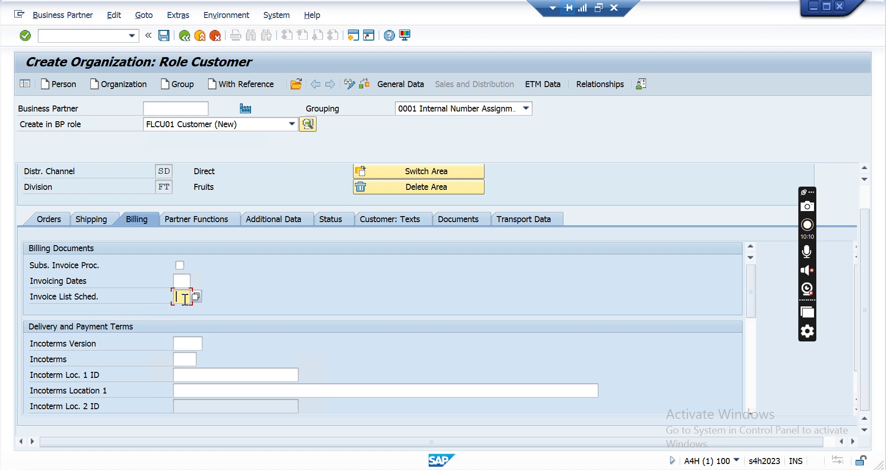
pyautogui.scroll(-3, 185, 299)
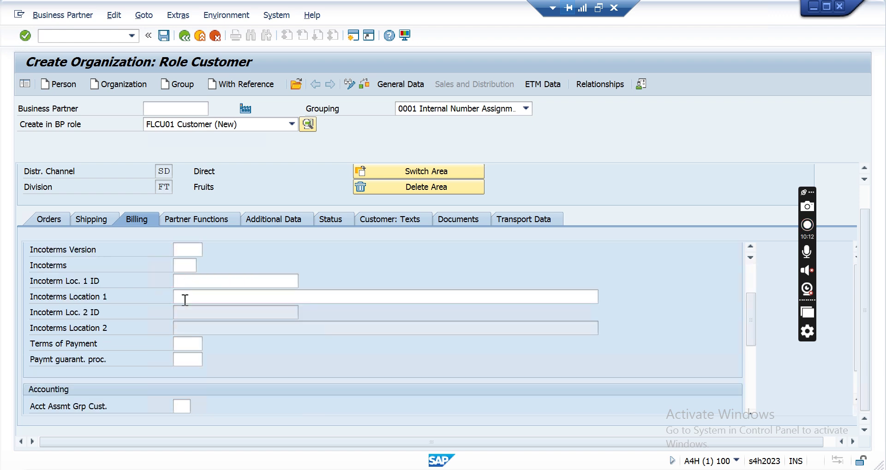
pyautogui.click(185, 251)
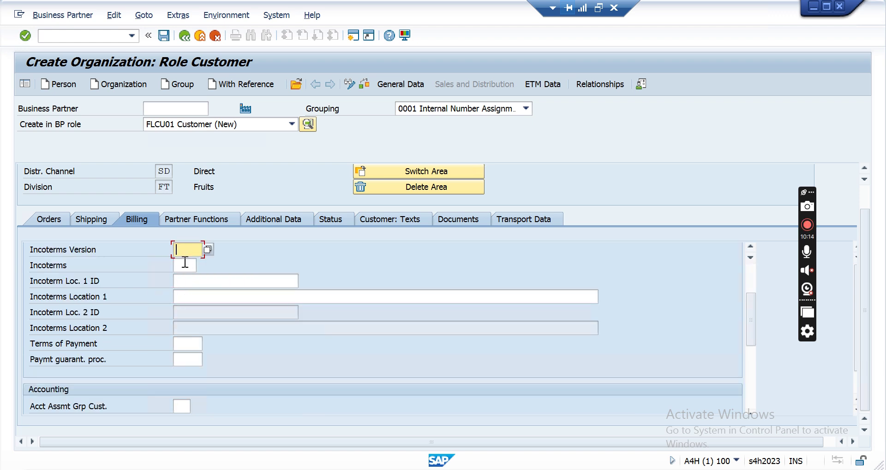
pyautogui.click(185, 265)
pyautogui.write('ex')
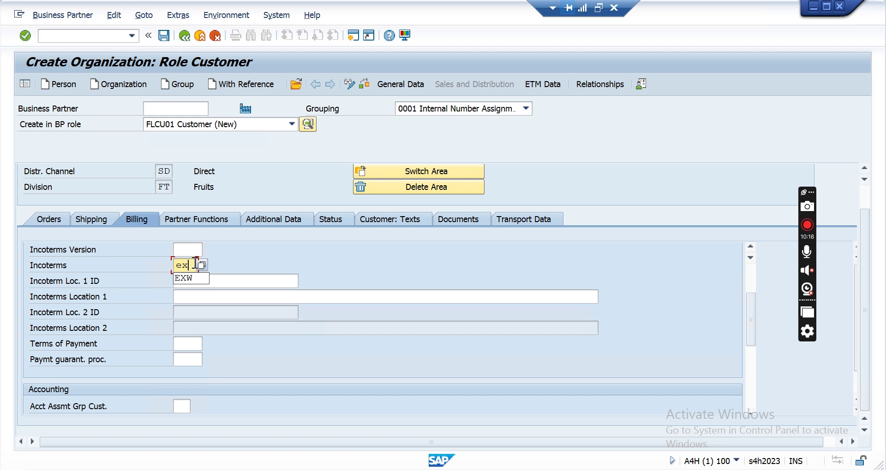
pyautogui.write('w')
pyautogui.press('Return')
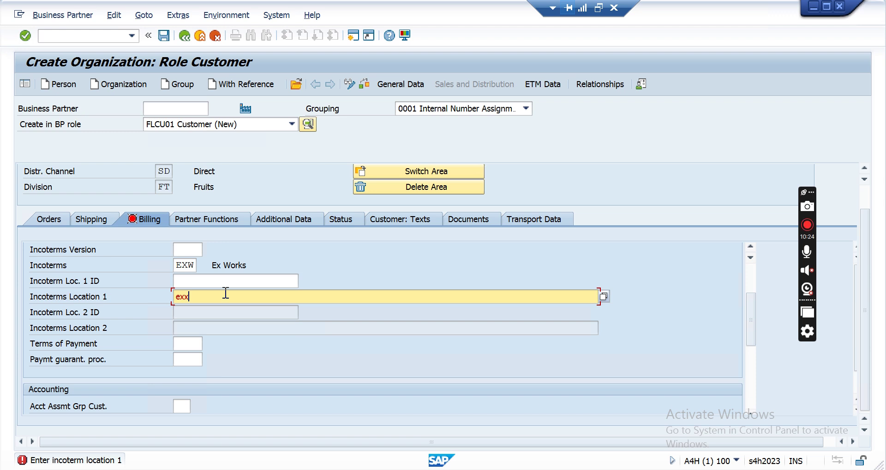
pyautogui.write('exw')
pyautogui.press('Return')
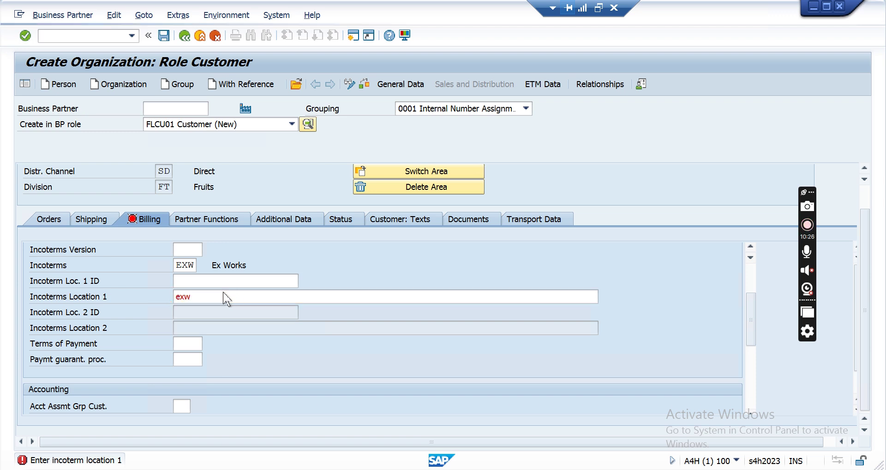
# Set the terms of payment in the billing data to 0001 (Payable immediately Due net).
pyautogui.click(188, 347)
pyautogui.click(206, 344)
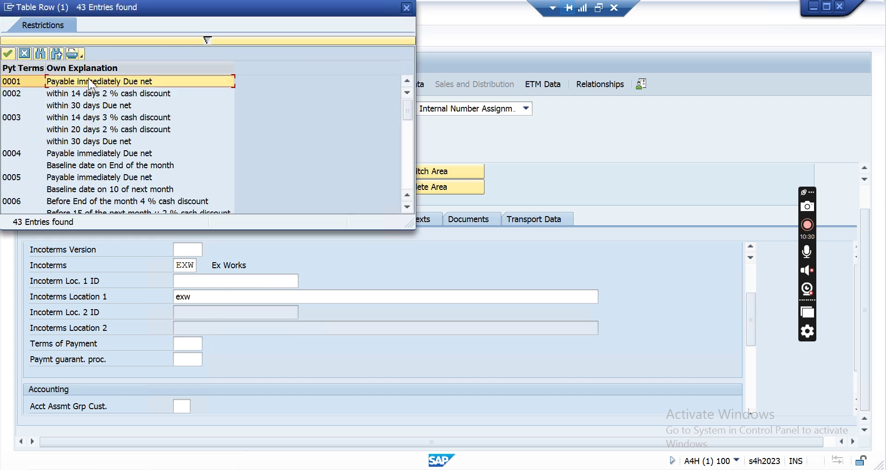
pyautogui.doubleClick(150, 80)
# Set the customer's account assignment group in the billing data to 01 (Domestic Revenues).
pyautogui.scroll(-3, 383, 334)
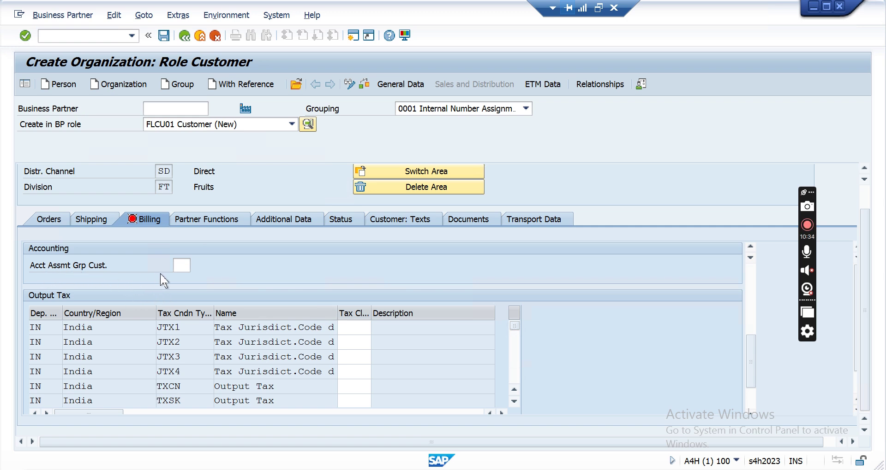
pyautogui.click(180, 266)
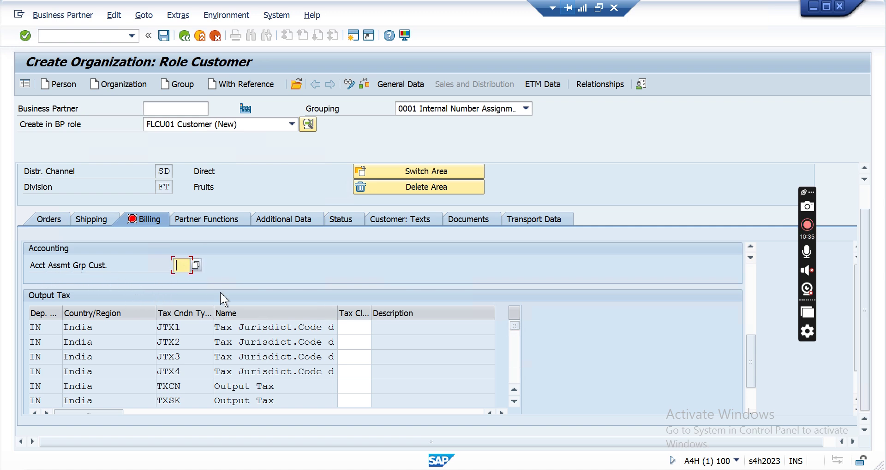
pyautogui.click(197, 267)
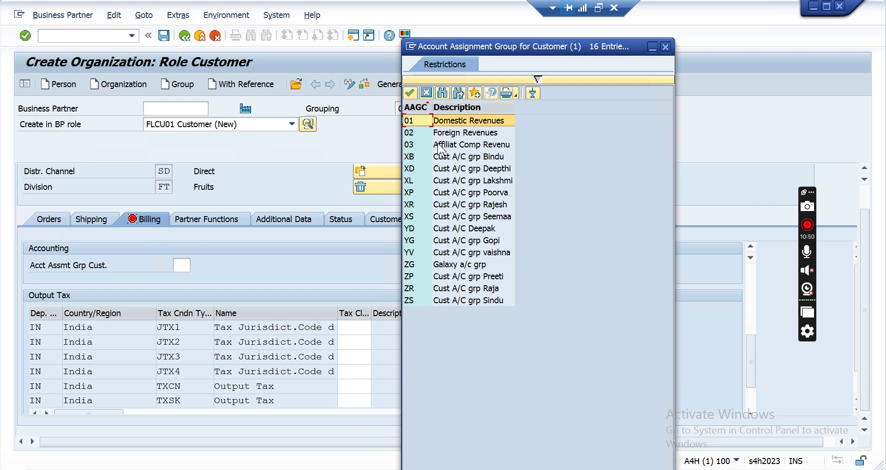
pyautogui.doubleClick(470, 121)
pyautogui.press('Return')
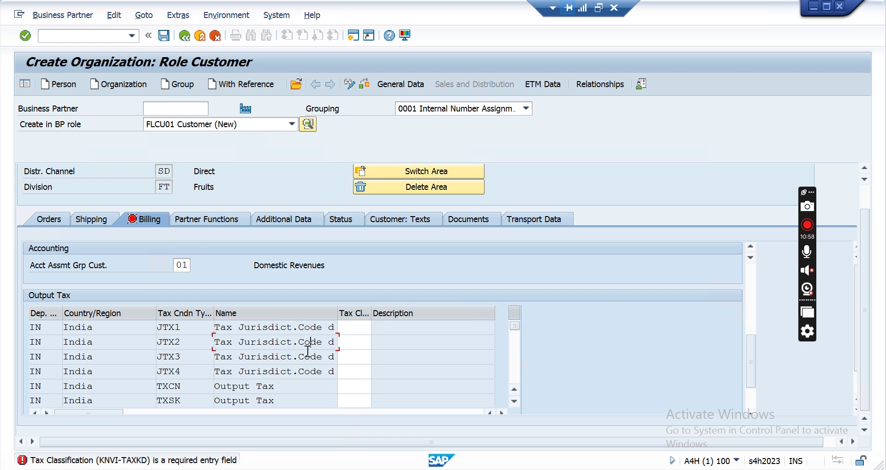
# Set the output tax classification to 1 (Full tax) for the India tax conditions JTX1, JTX2, JTX3, JTX4 and TXCN.
pyautogui.click(377, 328)
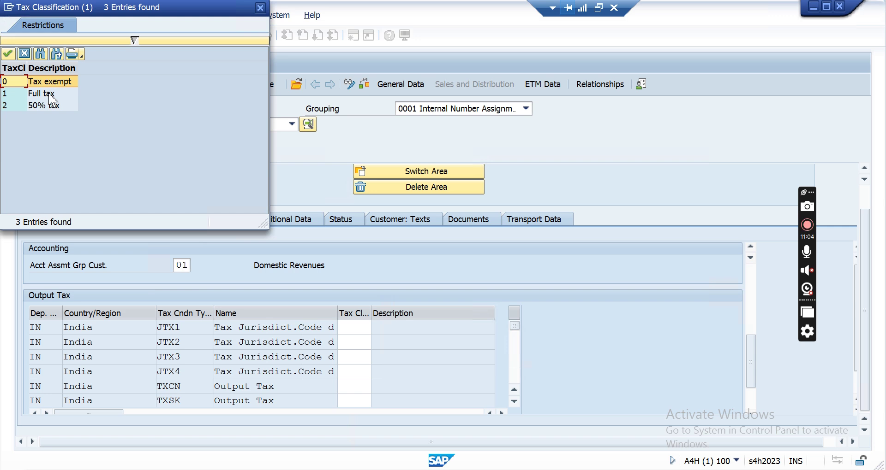
pyautogui.doubleClick(51, 94)
pyautogui.press('Tab')
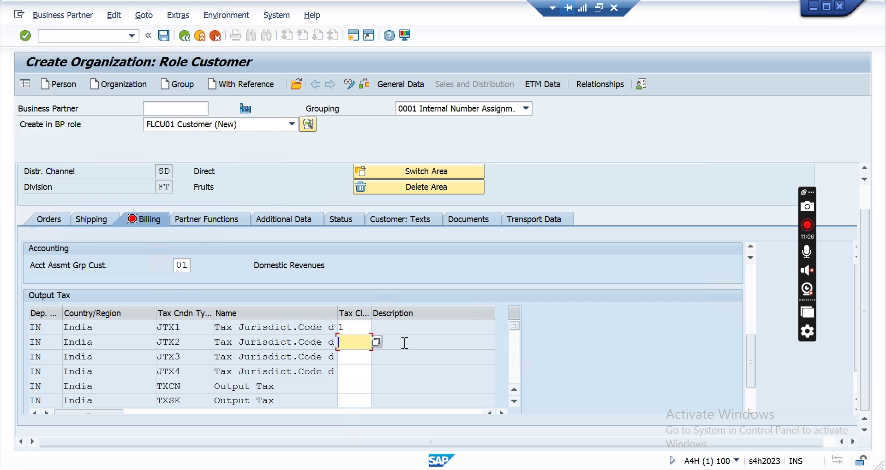
pyautogui.press('Return')
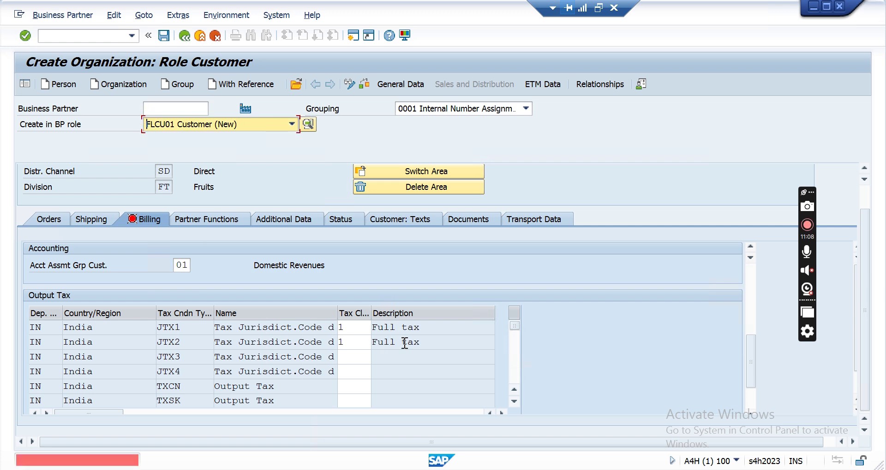
pyautogui.click(363, 355)
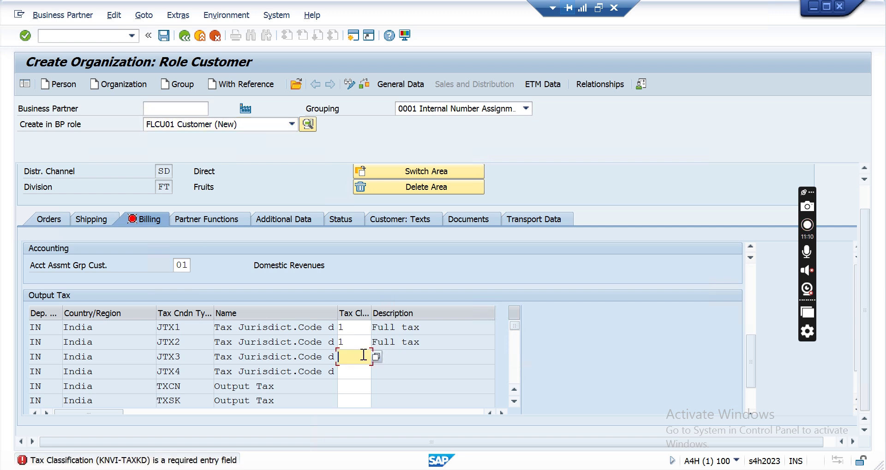
pyautogui.press('Tab')
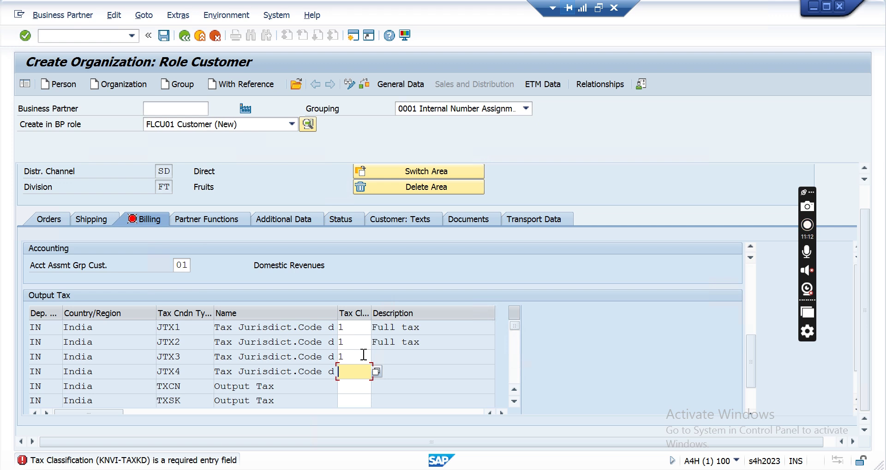
pyautogui.press('Tab')
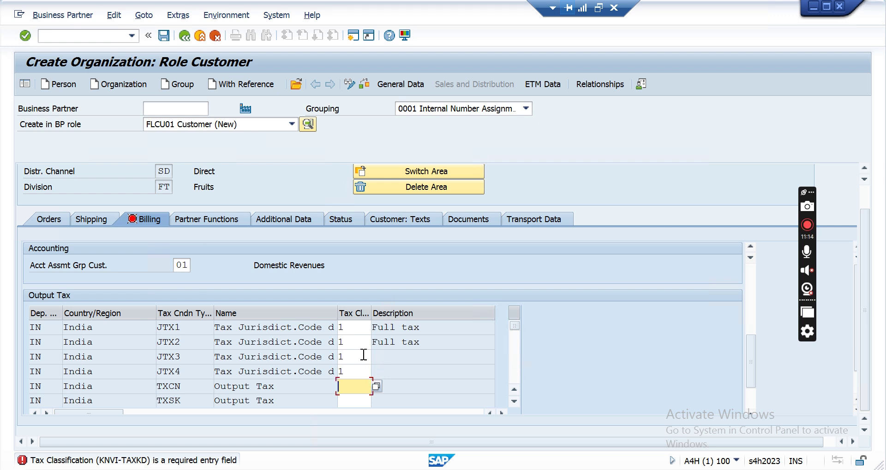
pyautogui.press('Return')
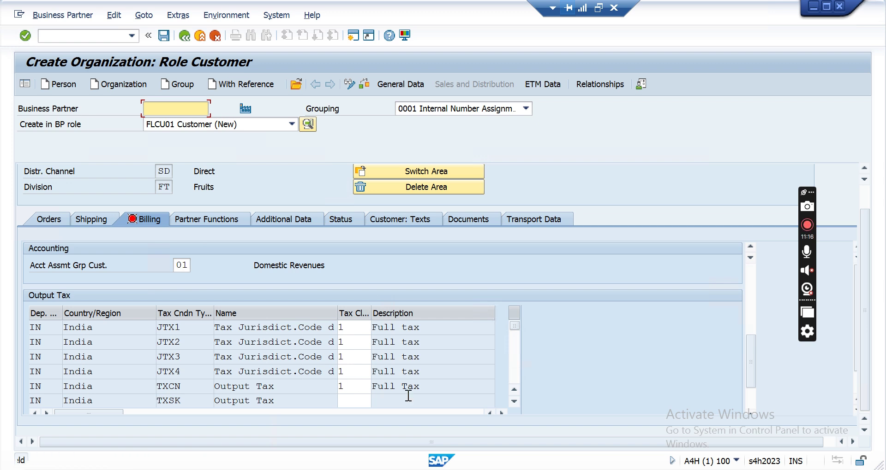
# Set the output tax classification to 1 (Full Tax) for the India tax conditions TXSK, TXAI and TXSV.
pyautogui.click(510, 405)
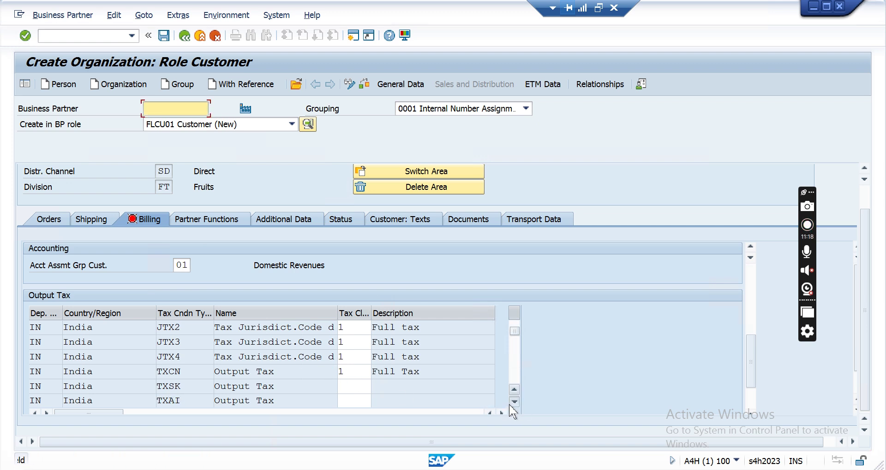
pyautogui.scroll(-1, 400, 401)
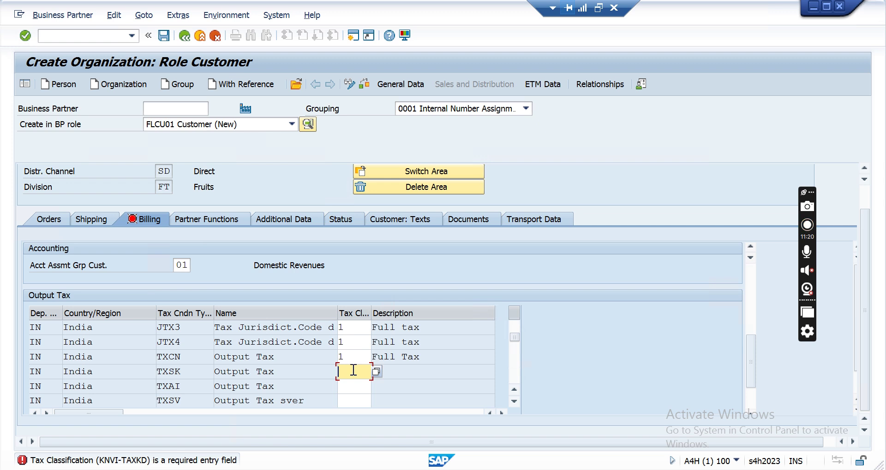
pyautogui.press('Return')
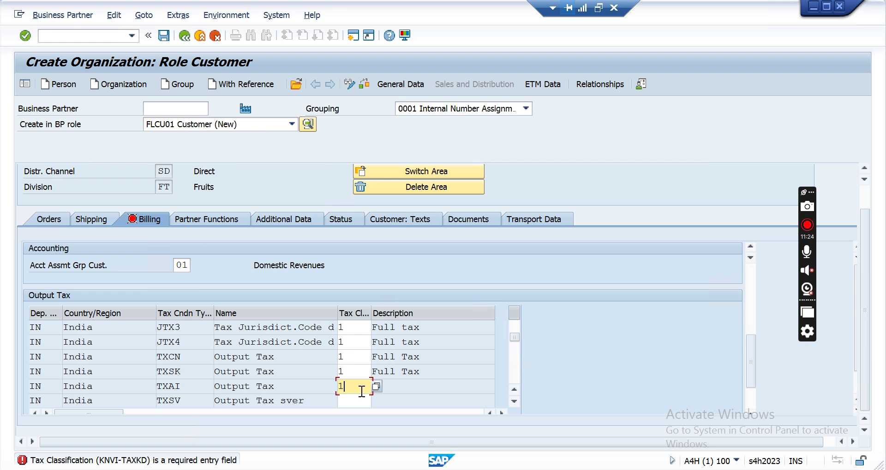
pyautogui.write('1')
pyautogui.click(514, 401)
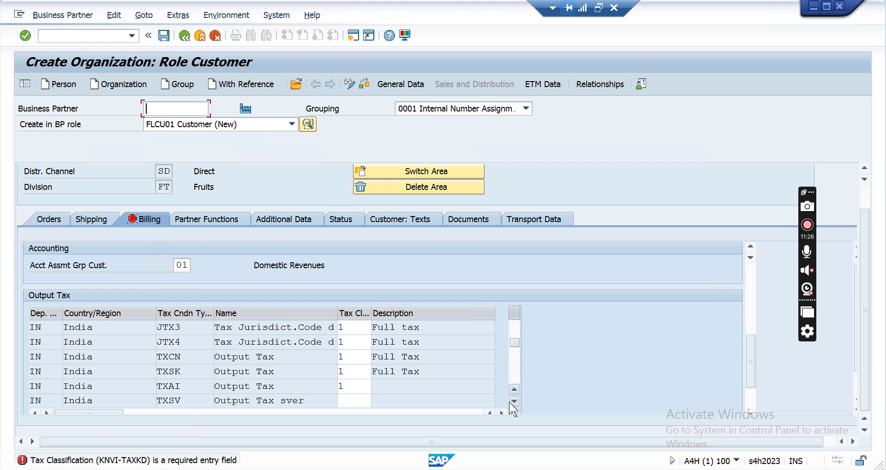
pyautogui.click(366, 388)
pyautogui.write('1')
pyautogui.press('Return')
pyautogui.click(513, 402)
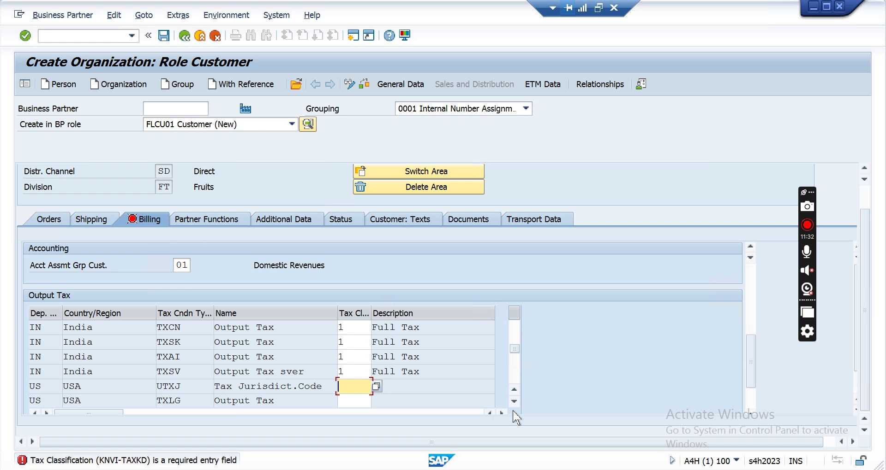
# Set the tax classification to 1 for the USA tax conditions UTXJ (Liable for Taxes) and TXLG (full tax).
pyautogui.press('Return')
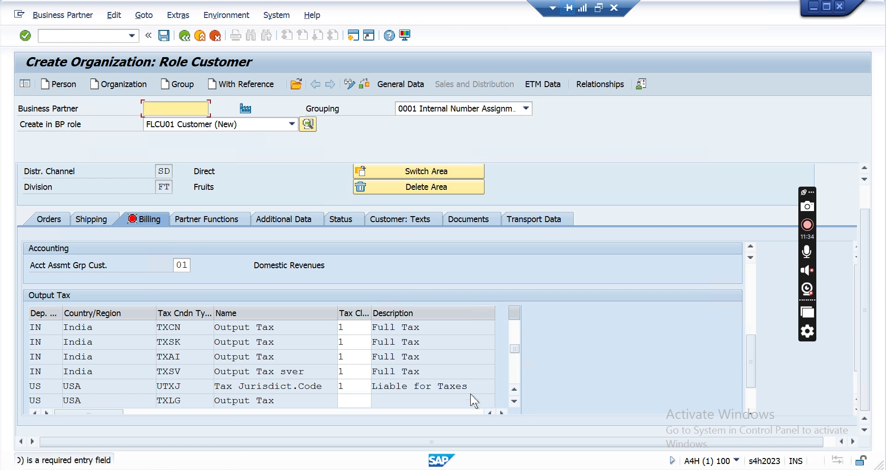
pyautogui.click(355, 400)
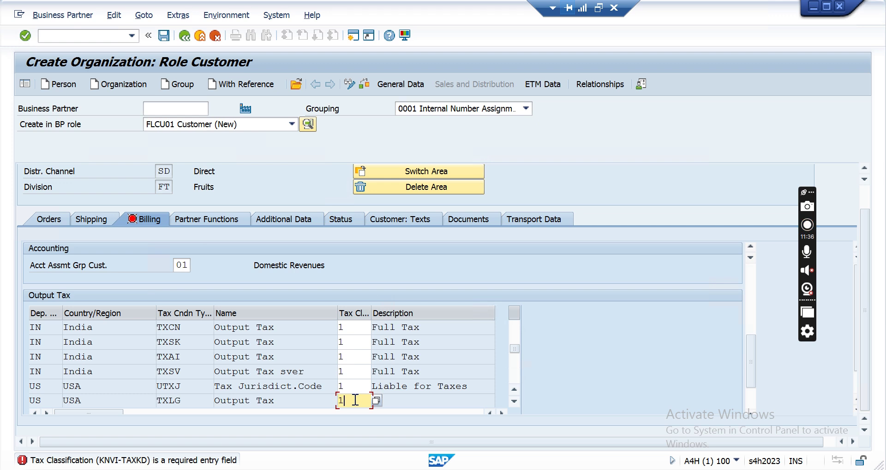
pyautogui.press('Return')
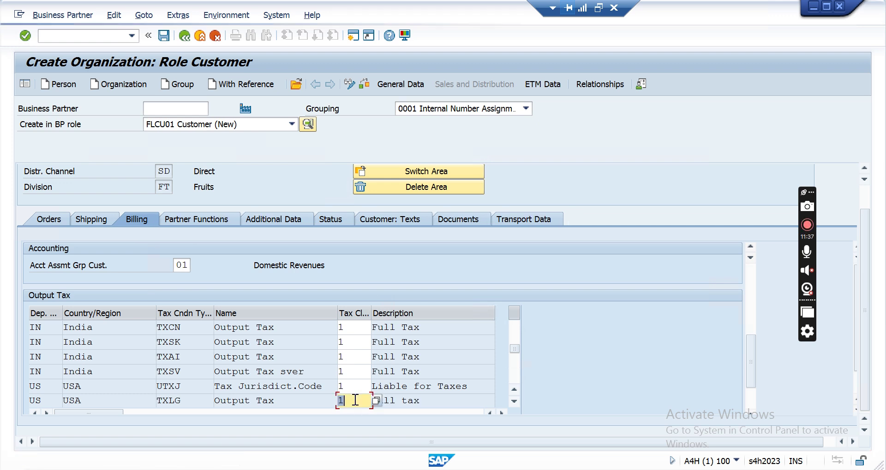
pyautogui.click(513, 402)
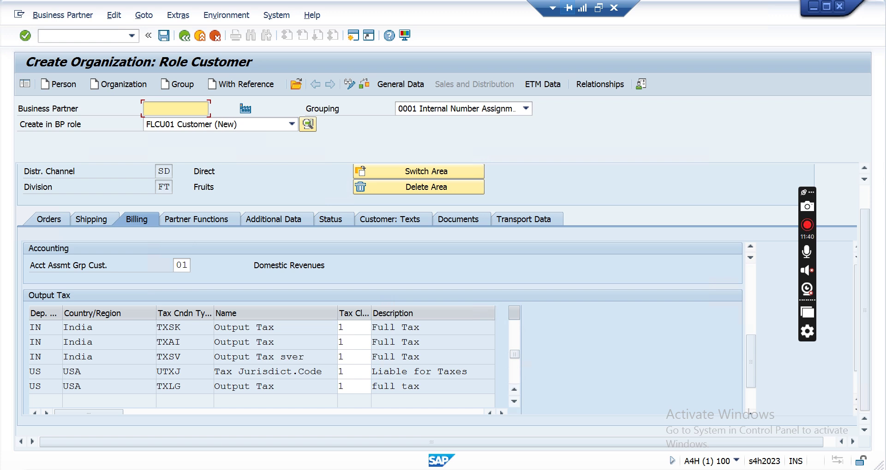
# Open the partner functions and review the sold-to party, bill-to party, payer and ship-to party entries with their number assignment.
pyautogui.click(207, 219)
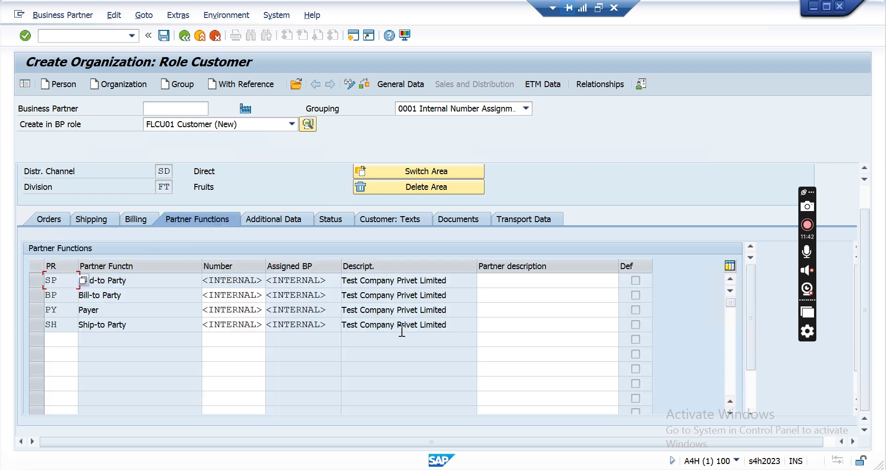
pyautogui.click(34, 283)
pyautogui.press('Down')
pyautogui.press('Down')
pyautogui.press('Down')
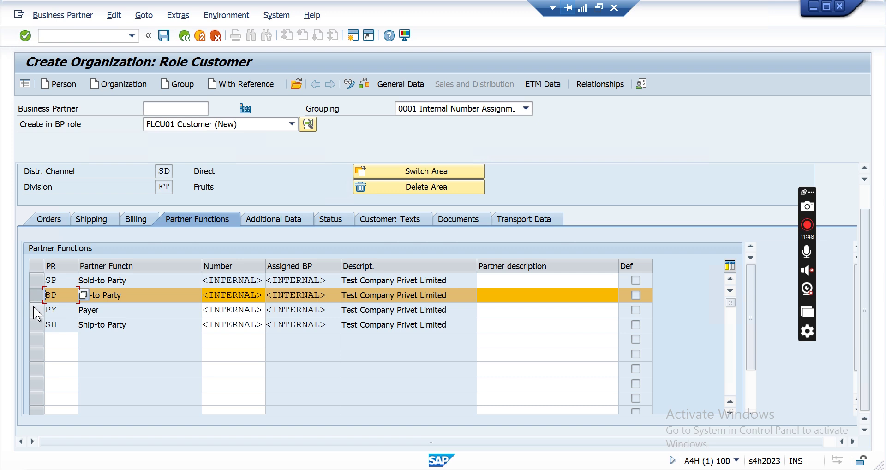
pyautogui.press('Up')
pyautogui.press('Up')
pyautogui.press('Up')
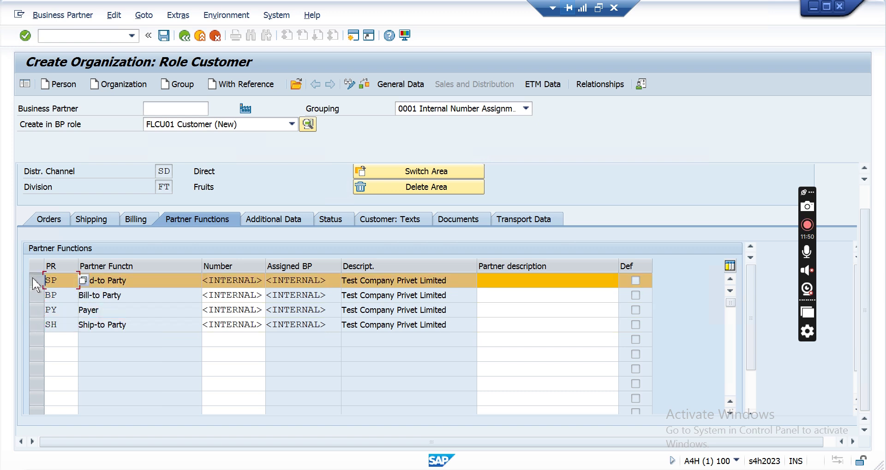
pyautogui.press('Down')
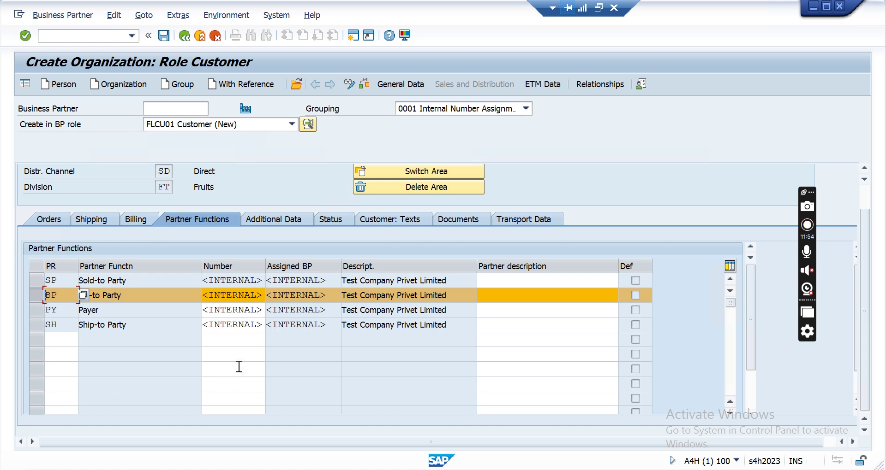
pyautogui.click(136, 282)
pyautogui.press('Down')
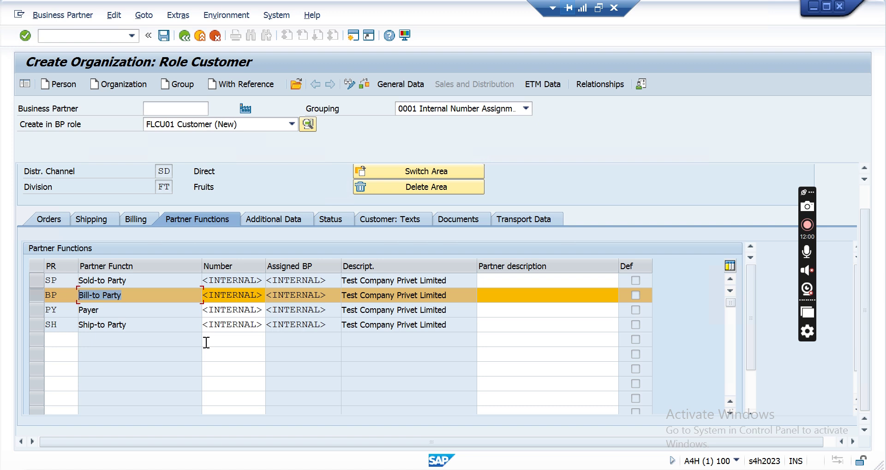
pyautogui.click(137, 308)
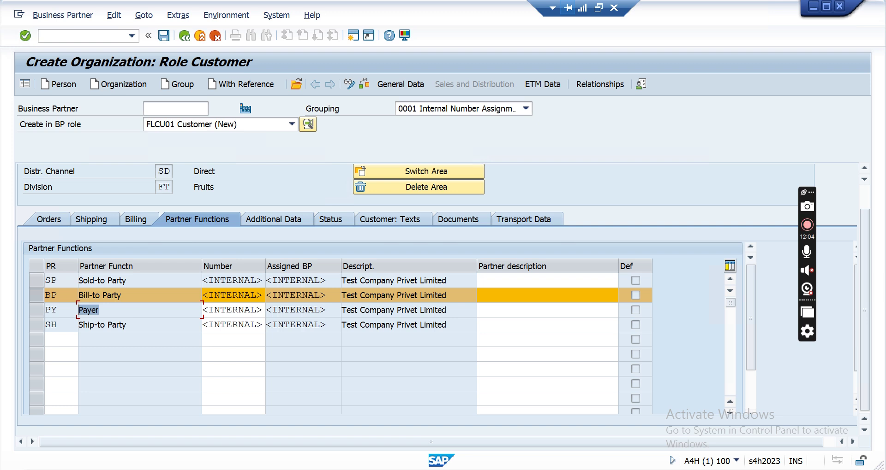
pyautogui.click(140, 329)
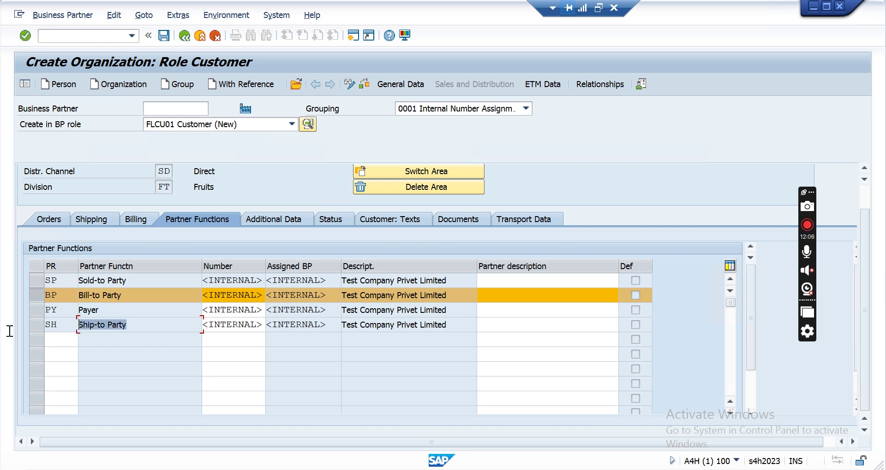
pyautogui.click(52, 300)
pyautogui.moveTo(262, 280); pyautogui.dragTo(203, 282)
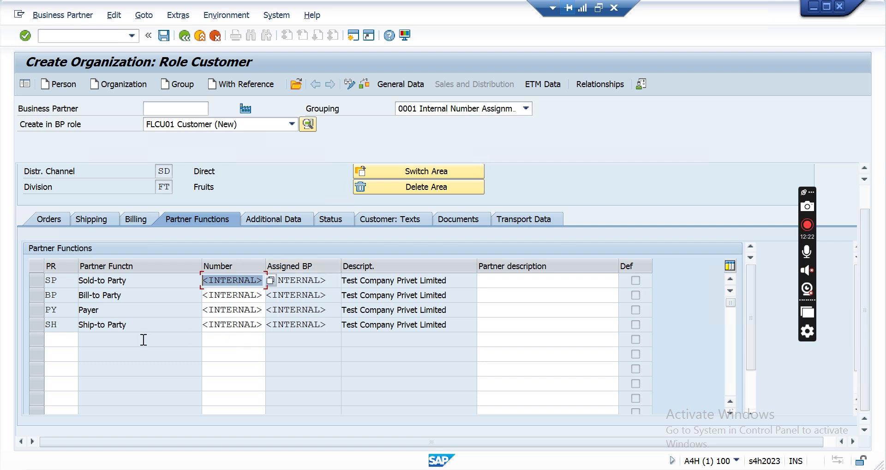
# Add another ship-to party (SH) row to the partner functions with an existing customer's number, and apply the entry.
pyautogui.click(242, 339)
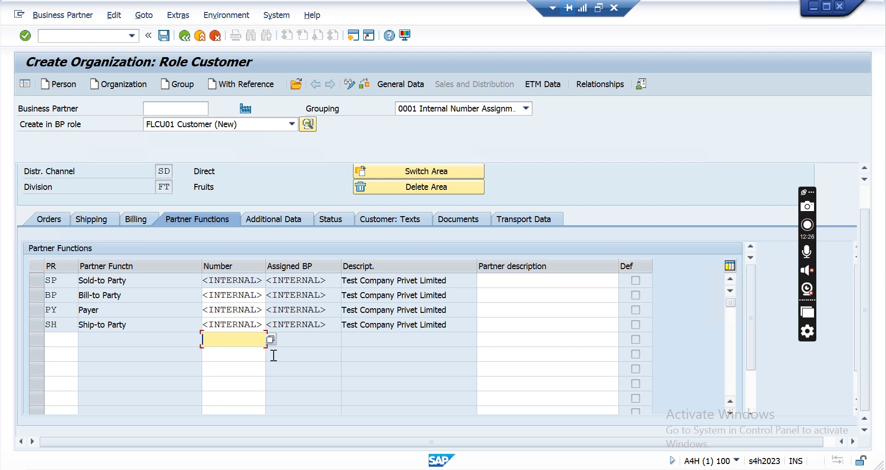
pyautogui.click(66, 341)
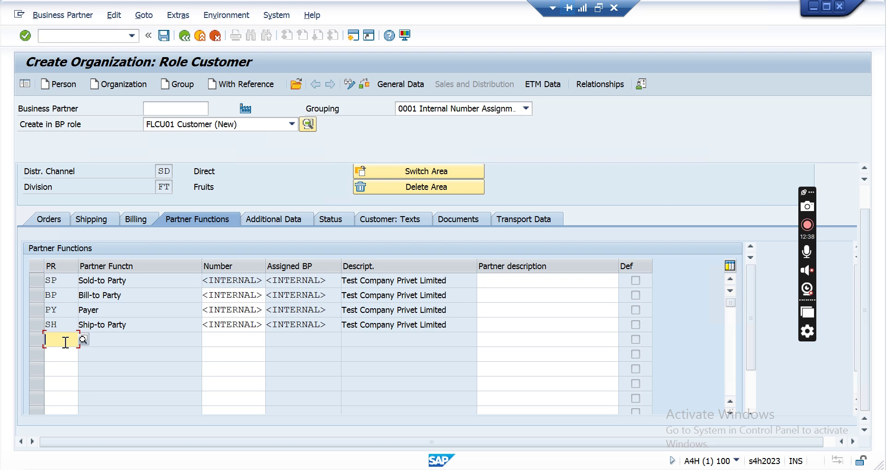
pyautogui.write('sh')
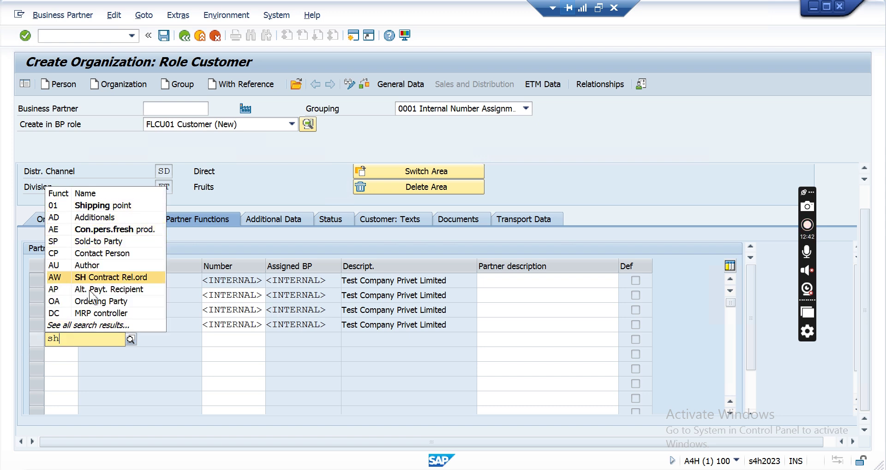
pyautogui.click(241, 341)
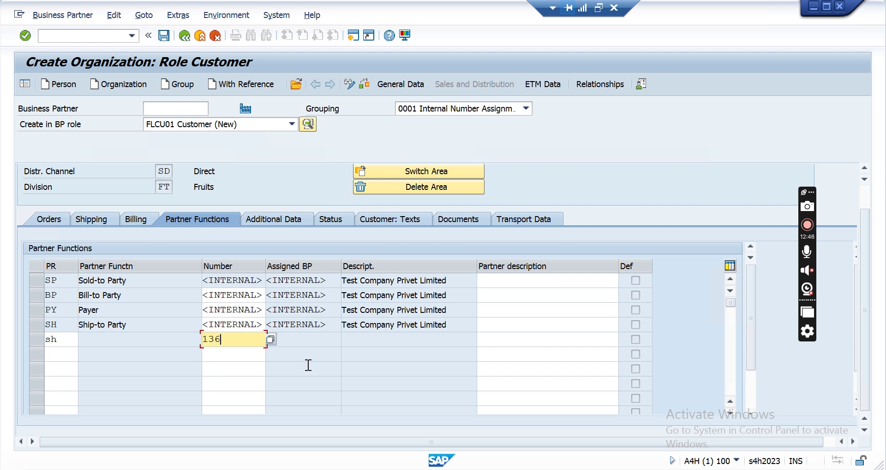
pyautogui.press('Return')
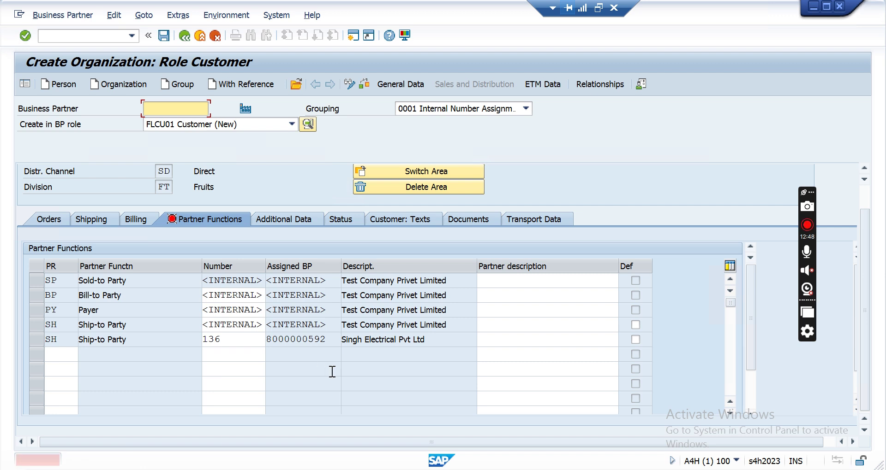
pyautogui.moveTo(440, 339); pyautogui.dragTo(314, 349)
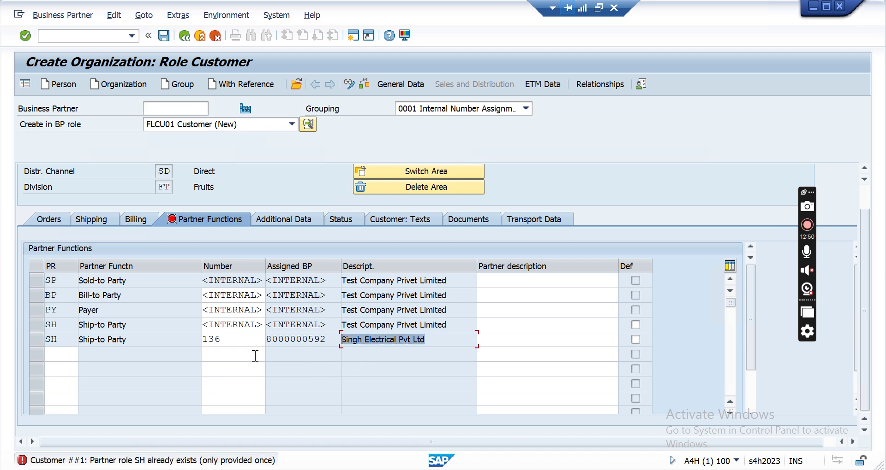
pyautogui.moveTo(140, 335); pyautogui.dragTo(25, 350)
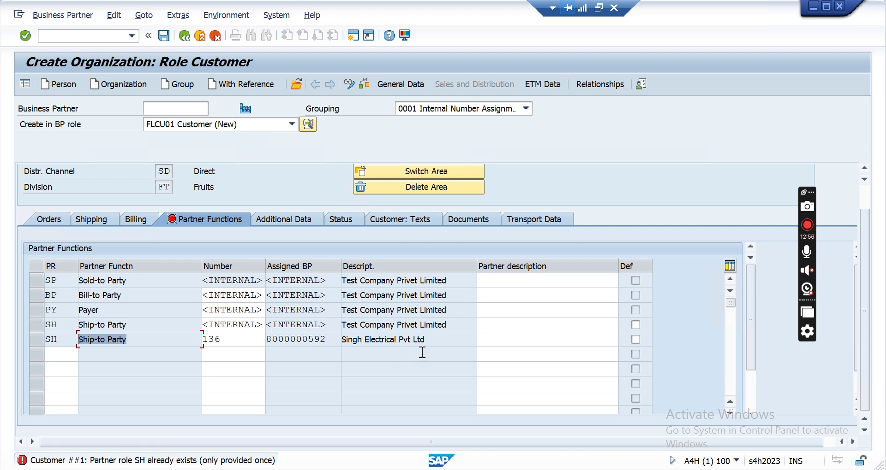
# Delete the additional ship-to party (SH) row for Singh Electrical Pvt Ltd from the partner functions.
pyautogui.moveTo(452, 340); pyautogui.dragTo(185, 344)
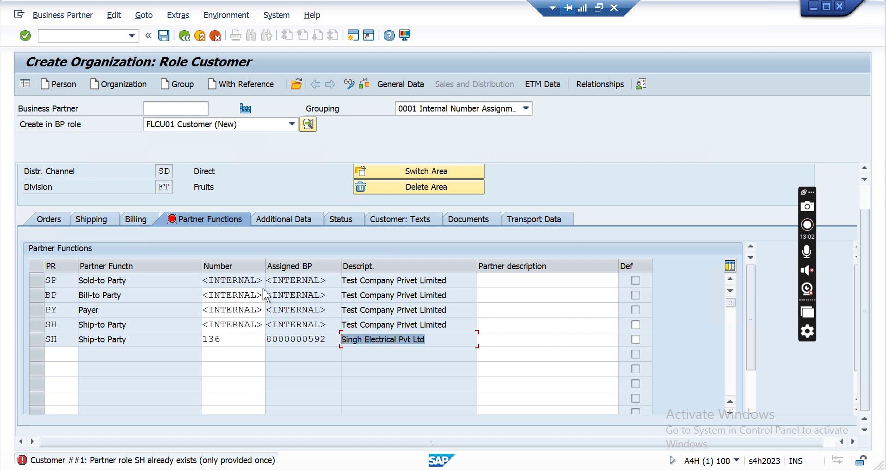
pyautogui.click(316, 267)
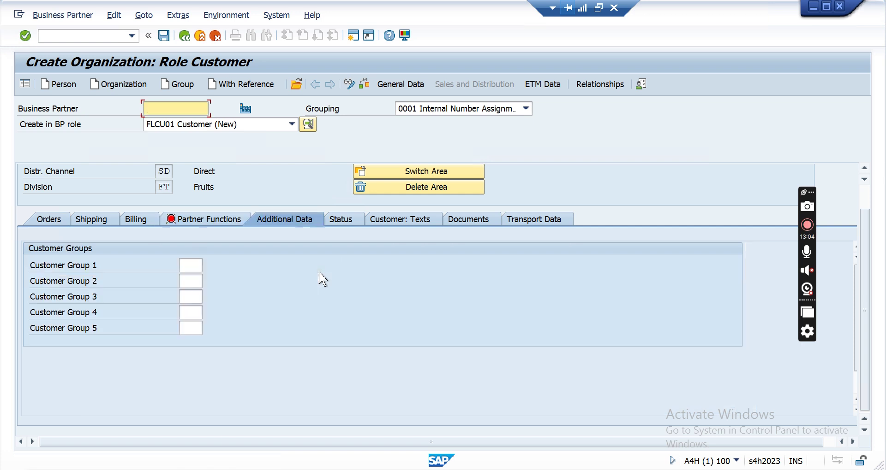
pyautogui.press('Return')
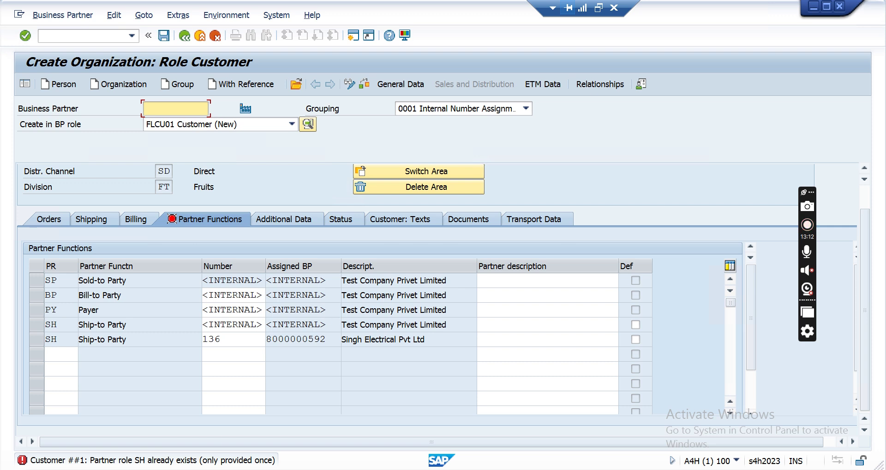
pyautogui.click(36, 340)
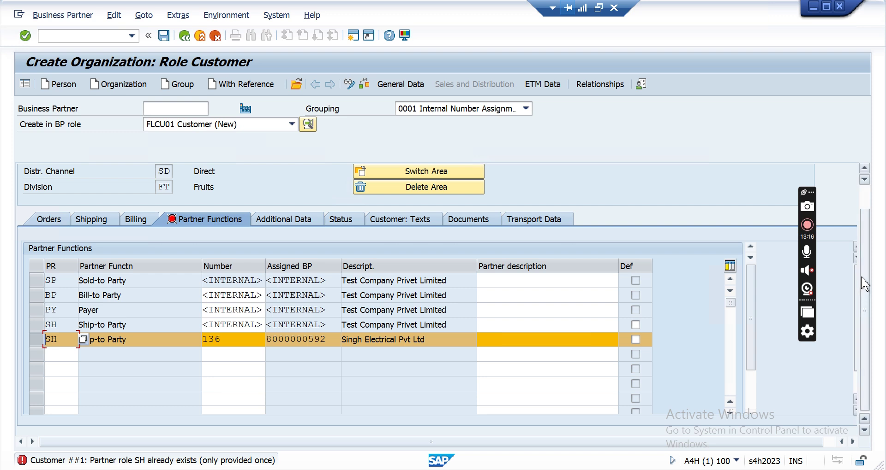
pyautogui.scroll(-1, 858, 369)
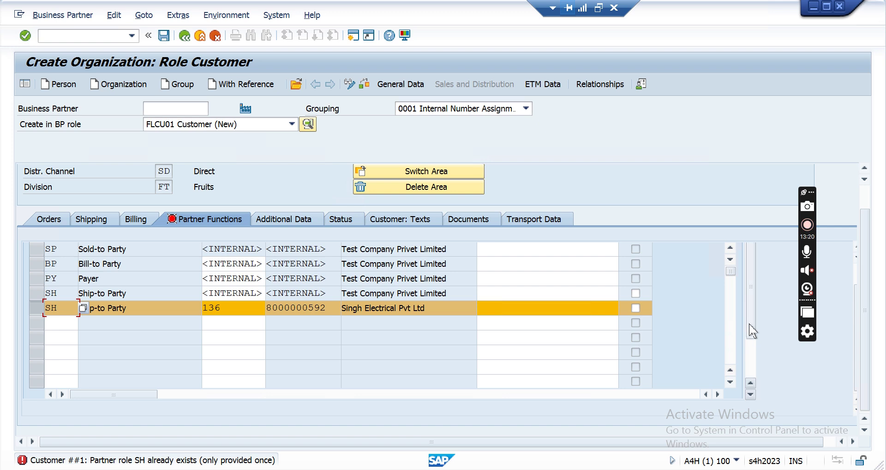
pyautogui.moveTo(752, 333); pyautogui.dragTo(757, 376)
pyautogui.click(37, 359)
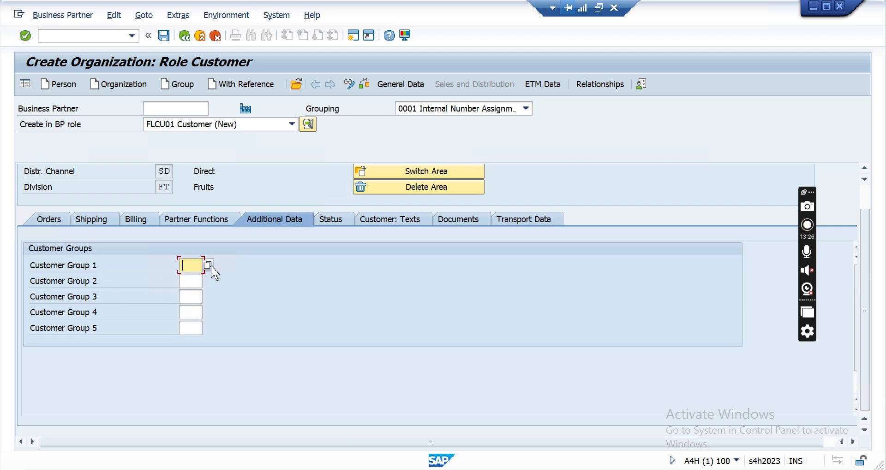
# Try sales order block 01 (Overall block) for all sales areas and for the selected sales area, clearing each entry again.
pyautogui.click(290, 276)
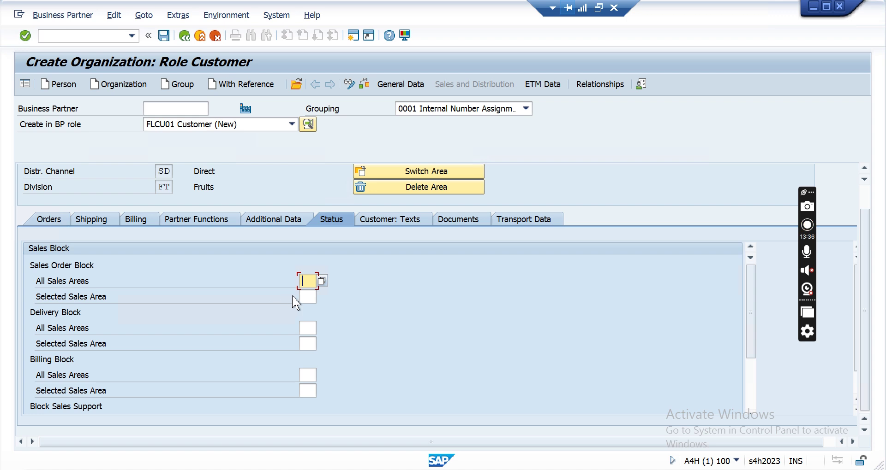
pyautogui.click(322, 281)
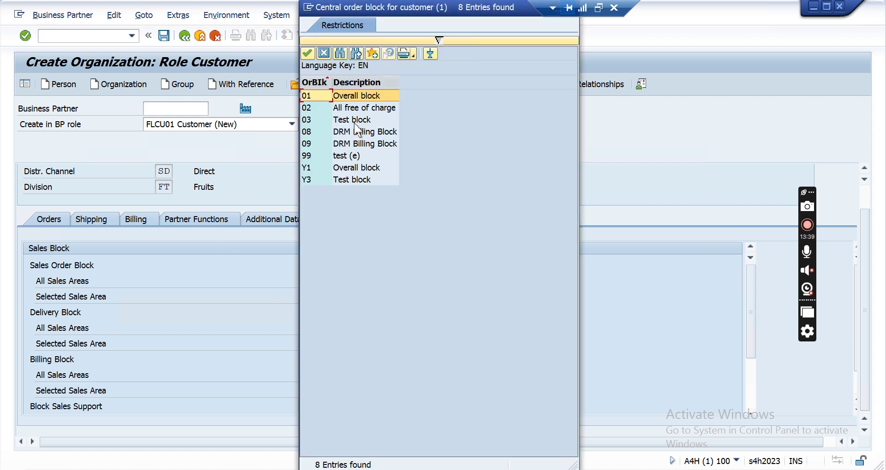
pyautogui.click(365, 97)
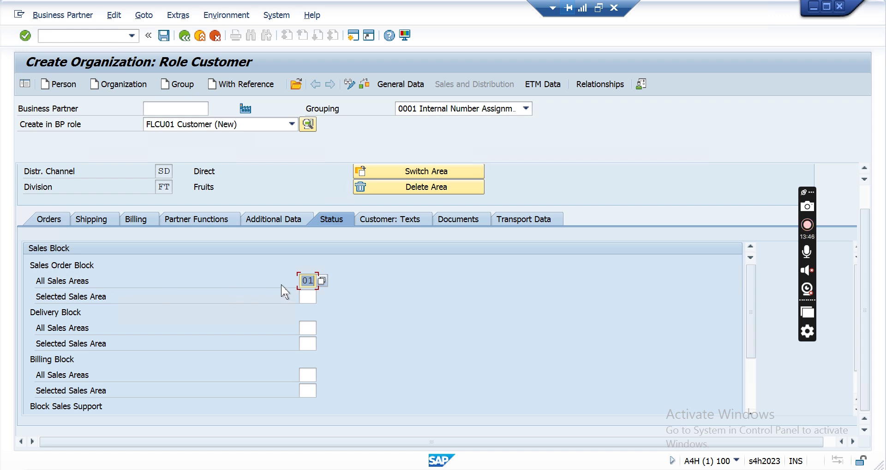
pyautogui.click(308, 297)
pyautogui.click(322, 296)
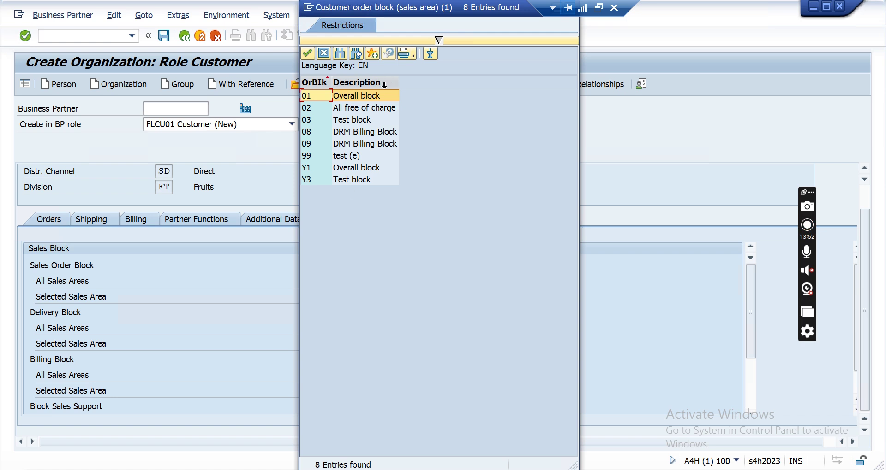
pyautogui.click(371, 97)
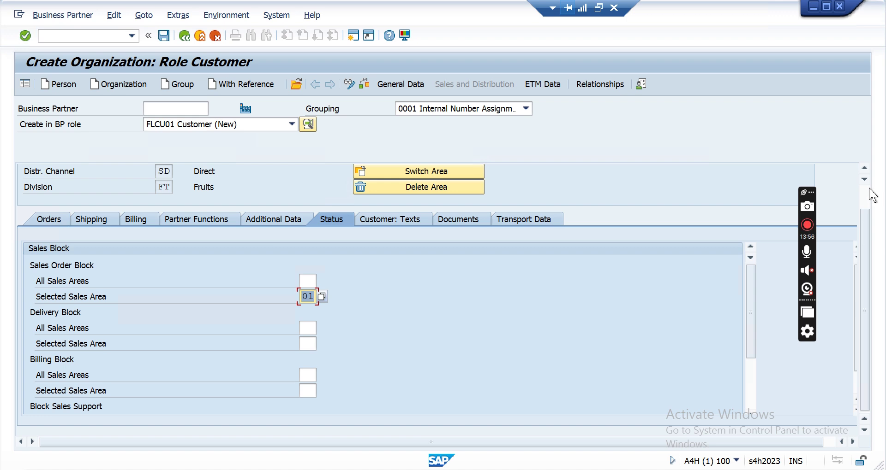
pyautogui.scroll(1, 869, 189)
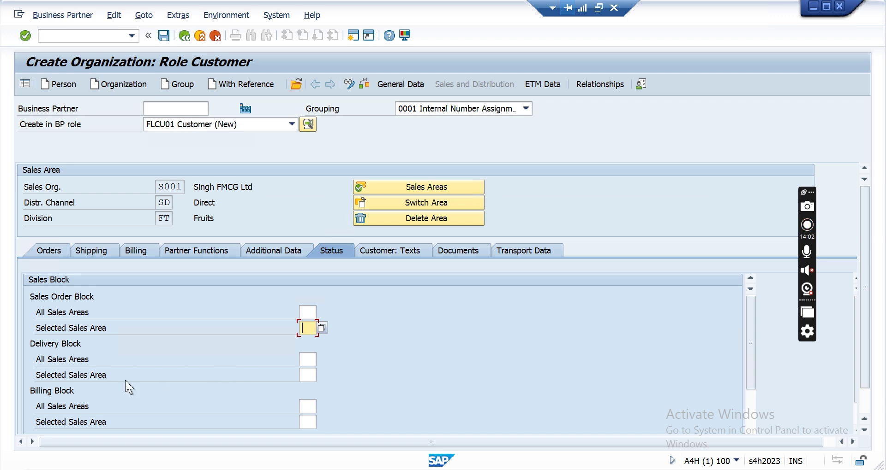
# View the customer texts without entering any, and save the new business partner.
pyautogui.click(403, 251)
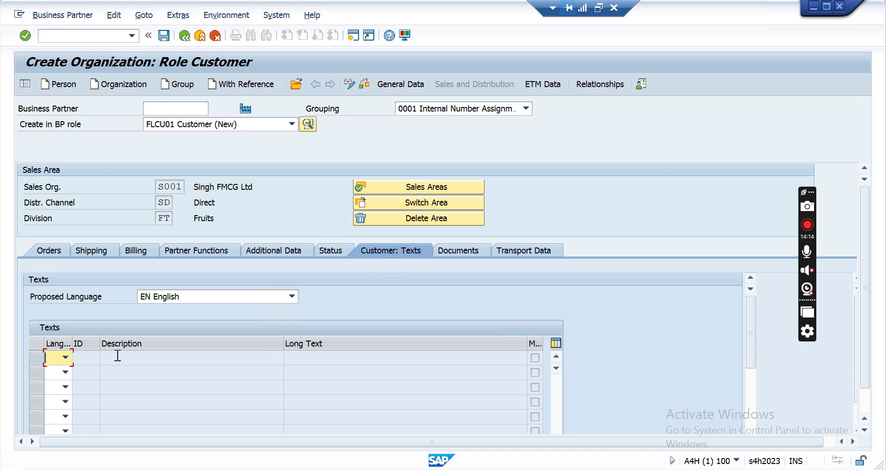
pyautogui.click(100, 359)
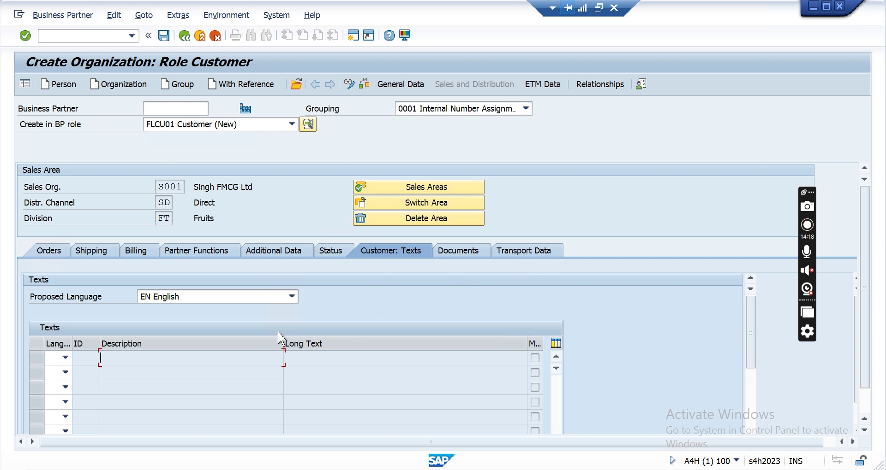
pyautogui.click(163, 36)
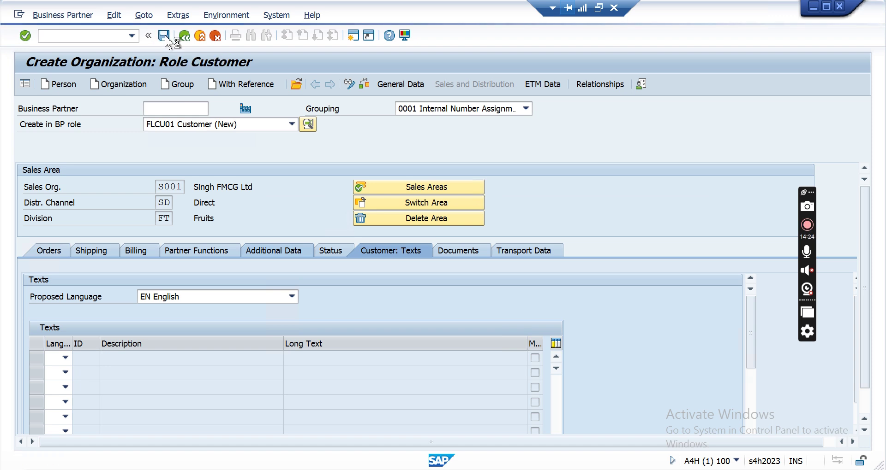
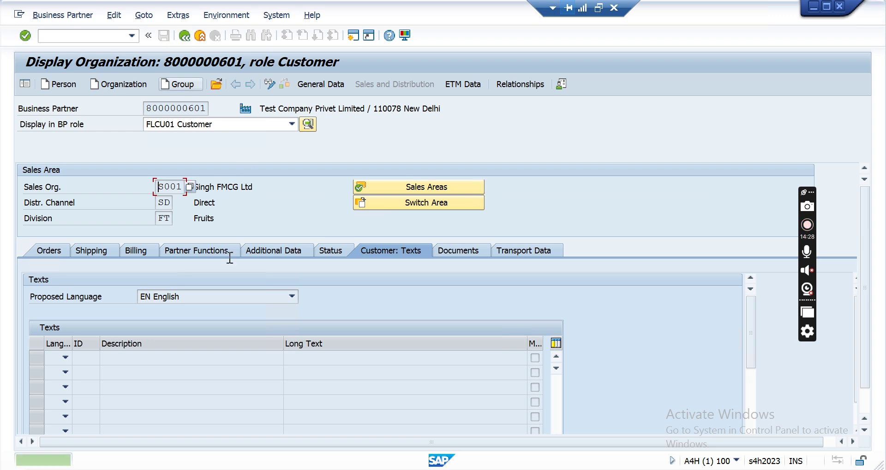
# Check the saved business partner's number, its customer number in the general data, and the numbers assigned to its partner functions.
pyautogui.doubleClick(205, 108)
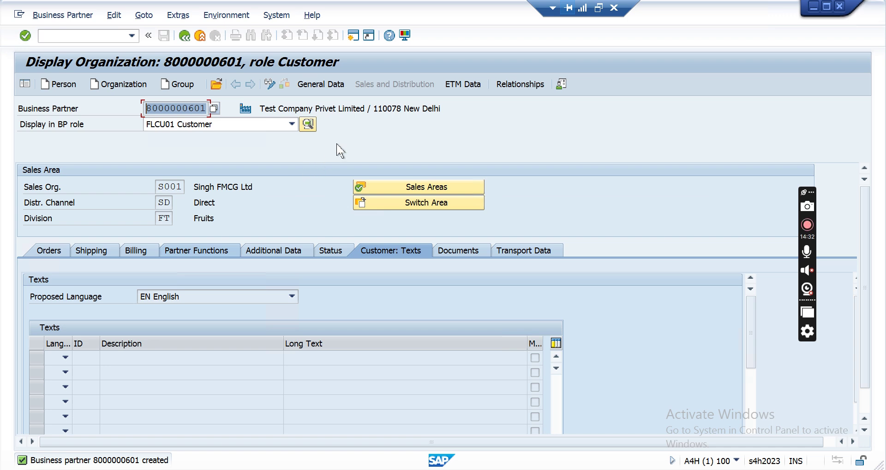
pyautogui.click(318, 85)
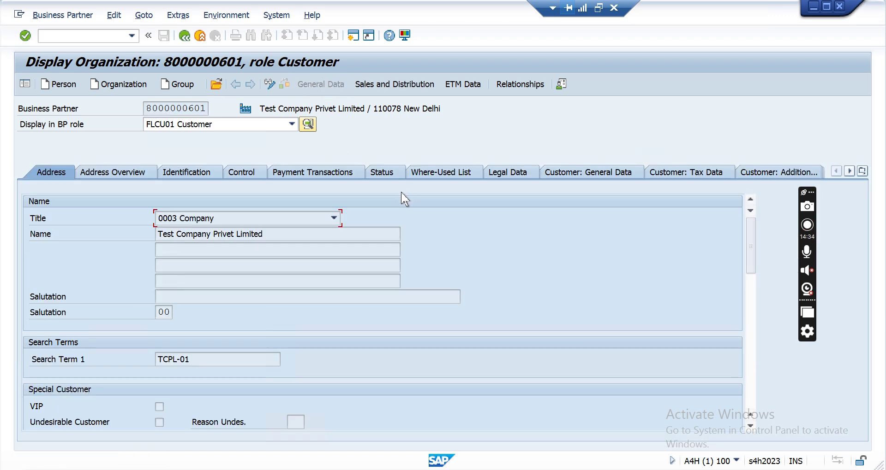
pyautogui.click(572, 174)
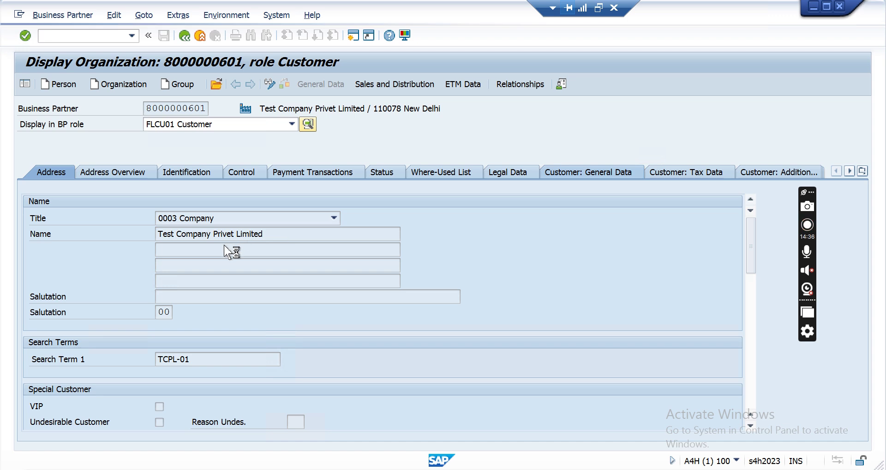
pyautogui.doubleClick(203, 215)
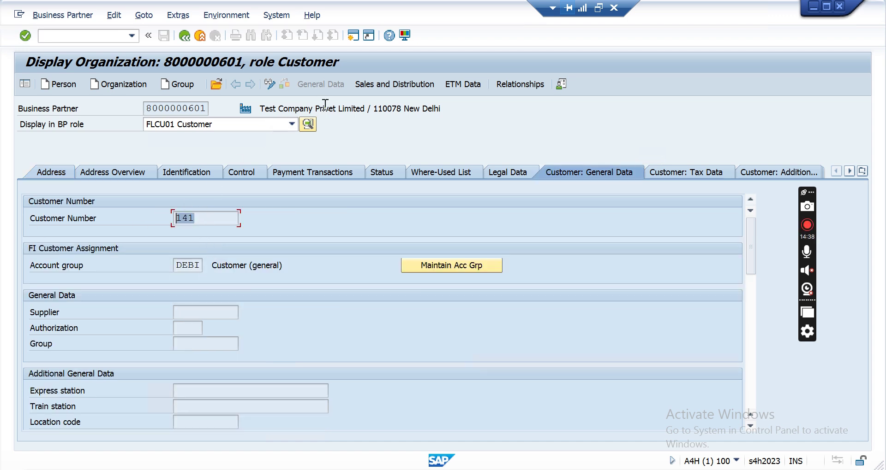
pyautogui.click(394, 84)
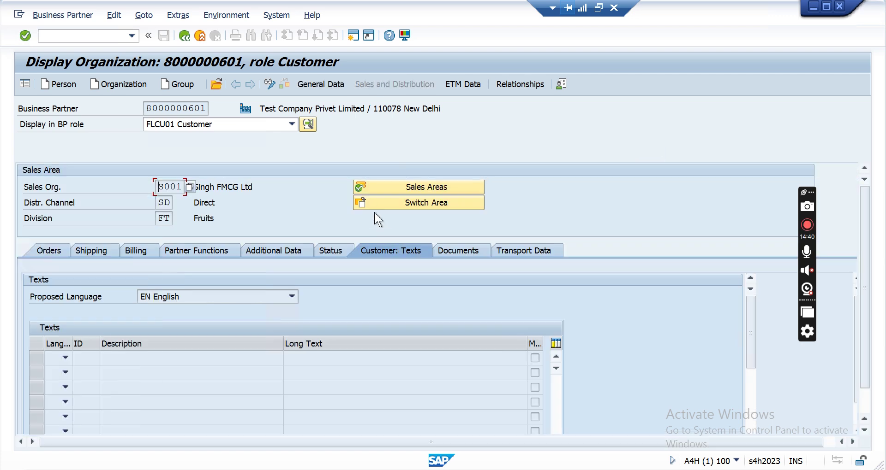
pyautogui.click(220, 251)
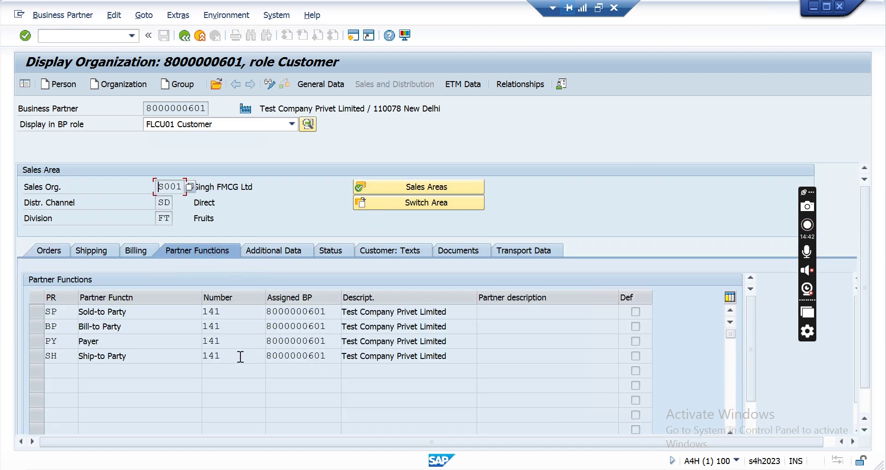
pyautogui.click(229, 311)
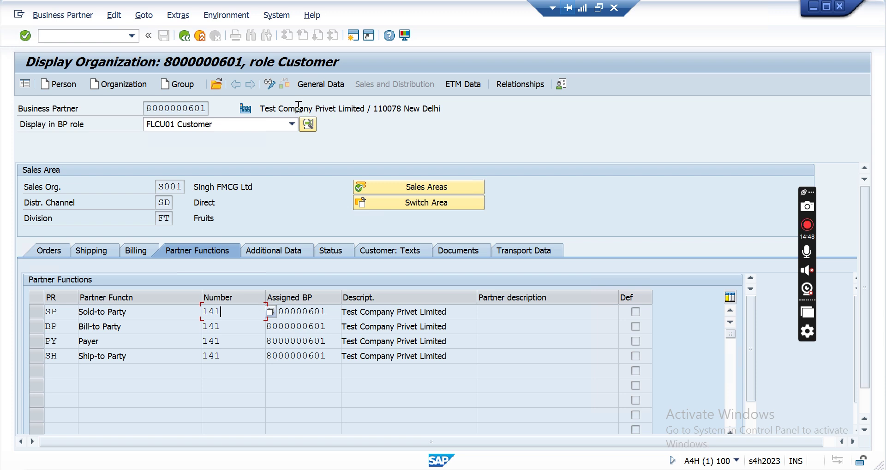
# In change mode, add a ship-to party (SH) row with the customer number of Singh Electrical Pvt Ltd and try to save.
pyautogui.click(270, 85)
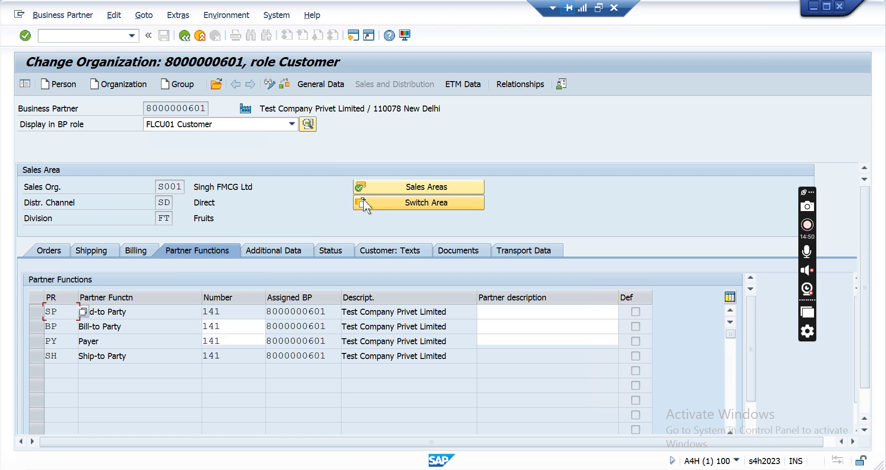
pyautogui.click(66, 375)
pyautogui.write('sh')
pyautogui.press('Tab')
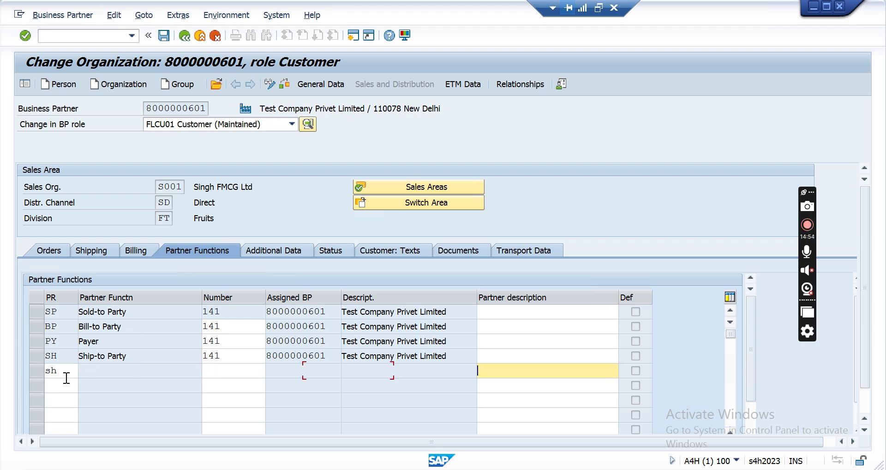
pyautogui.hotkey('shift', 'Tab')
pyautogui.write('136')
pyautogui.press('Return')
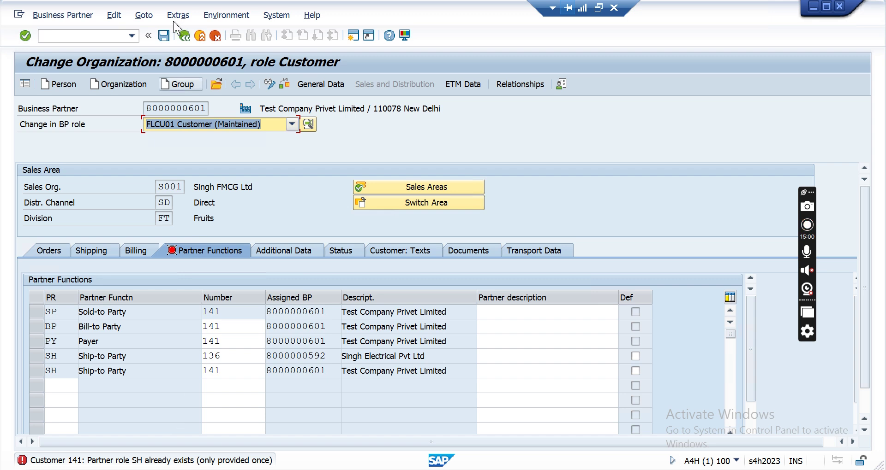
pyautogui.click(163, 35)
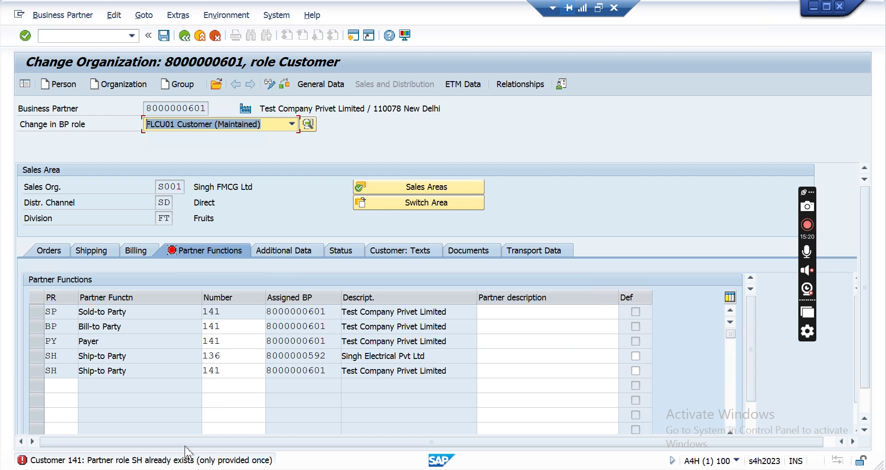
# Delete the ship-to party (SH) row assigned to Test Company Privet Limited from the partner functions.
pyautogui.click(41, 371)
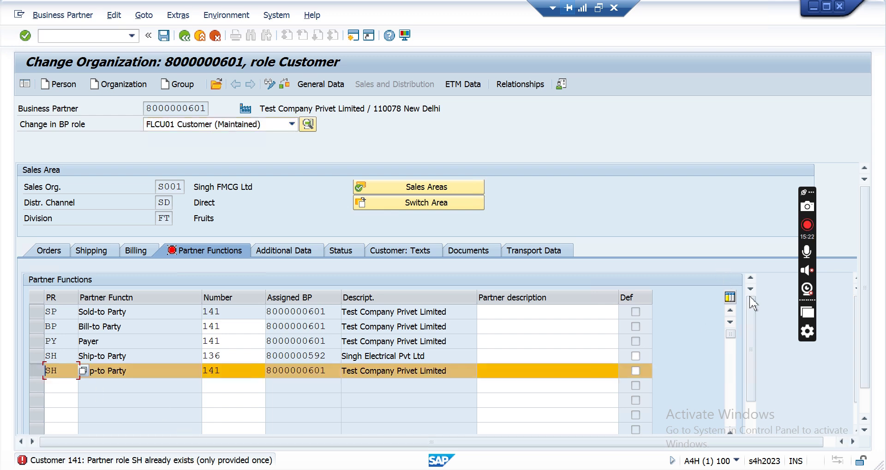
pyautogui.scroll(-2, 867, 217)
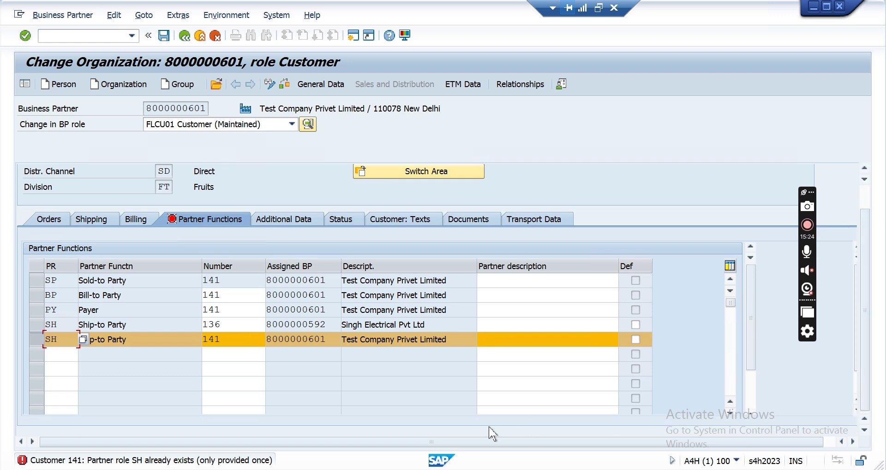
pyautogui.moveTo(749, 286); pyautogui.dragTo(748, 323)
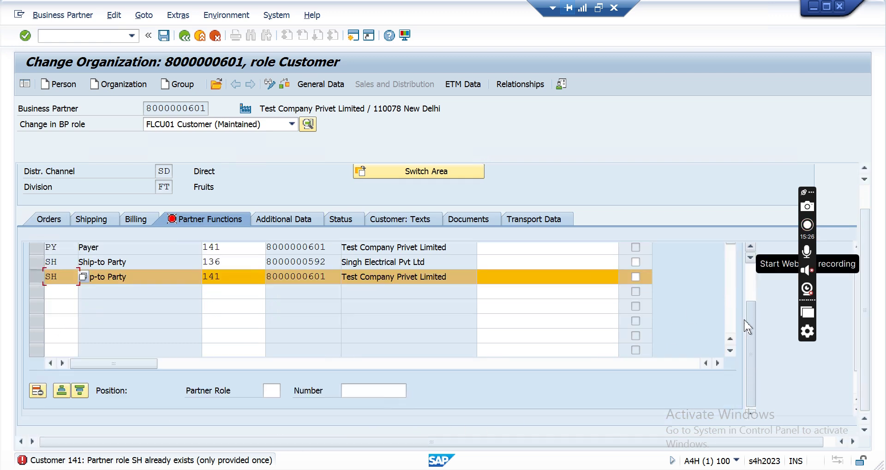
pyautogui.click(38, 389)
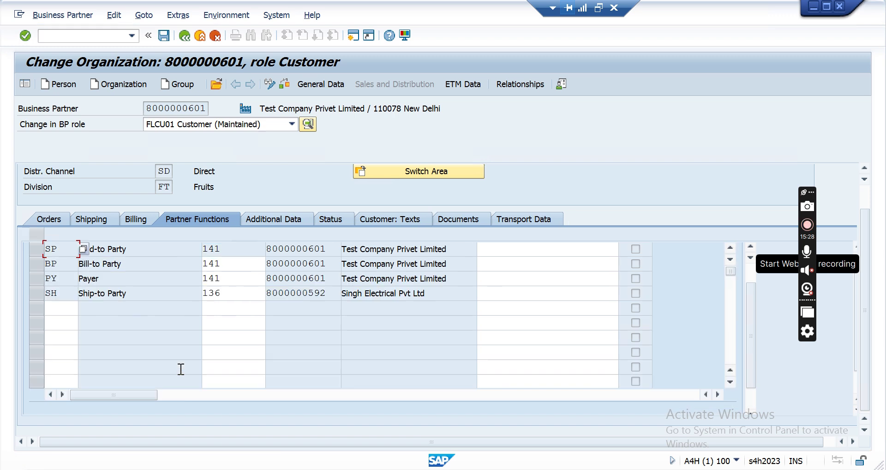
pyautogui.scroll(2, 548, 240)
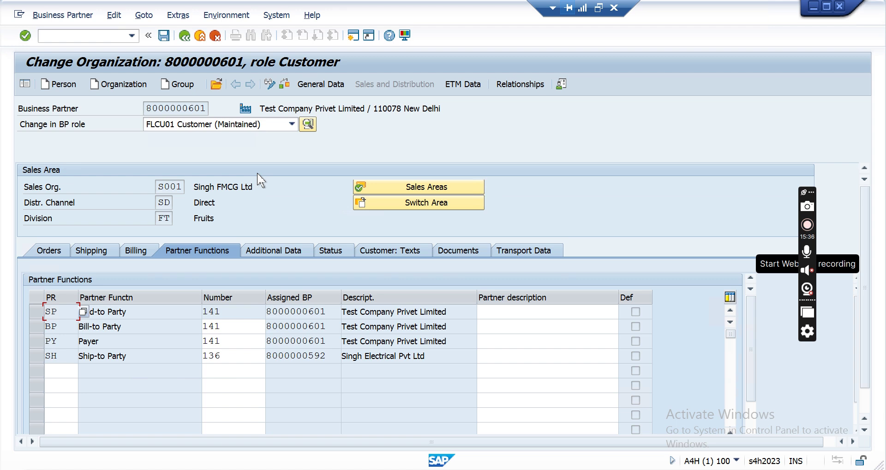
# Switch the business partner to role FLCU00 Customer FICO, saving the partner function changes first.
pyautogui.click(249, 124)
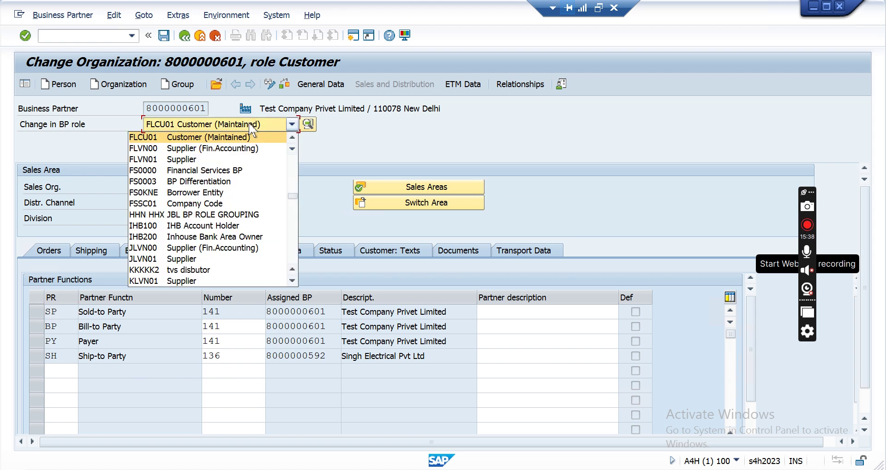
pyautogui.scroll(1, 251, 145)
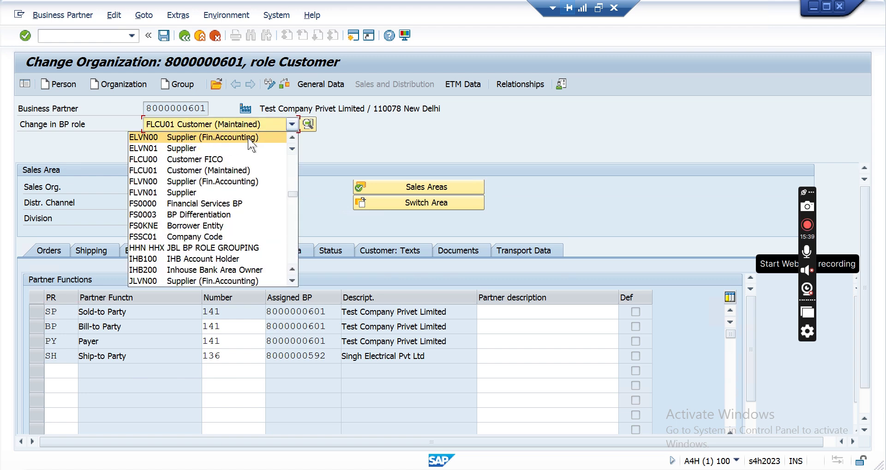
pyautogui.click(191, 159)
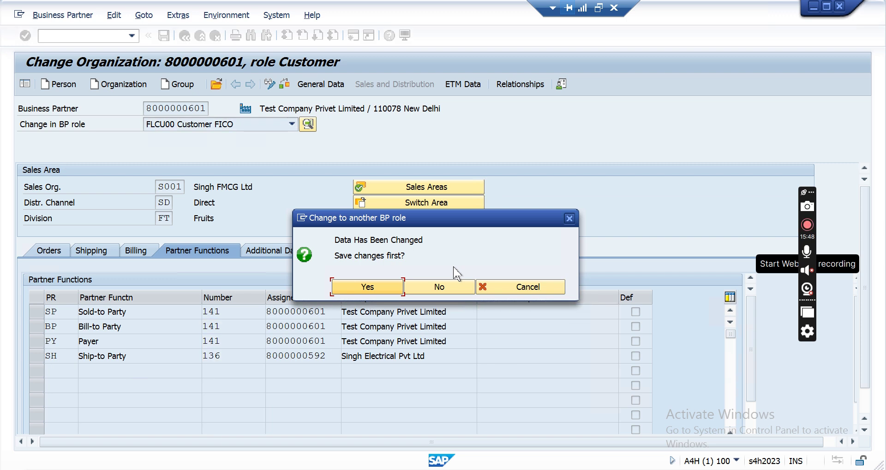
pyautogui.click(362, 291)
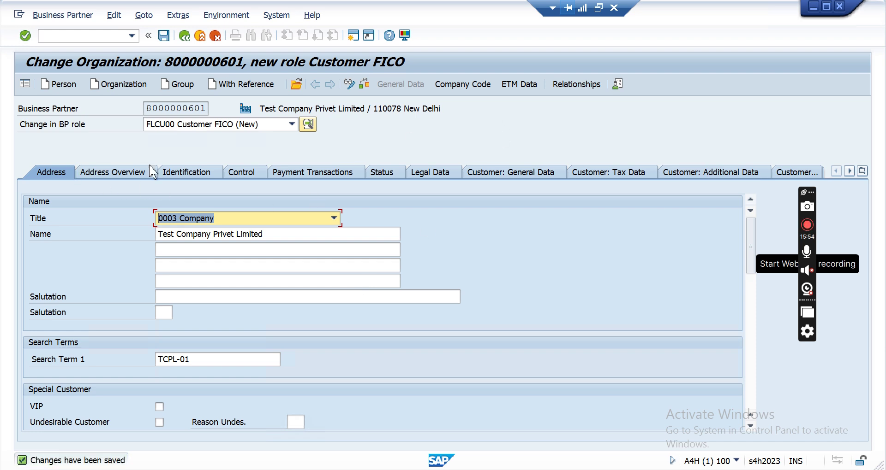
# Enter company code 0001 in the company code data to view the account management fields, and exit the business partner.
pyautogui.click(461, 86)
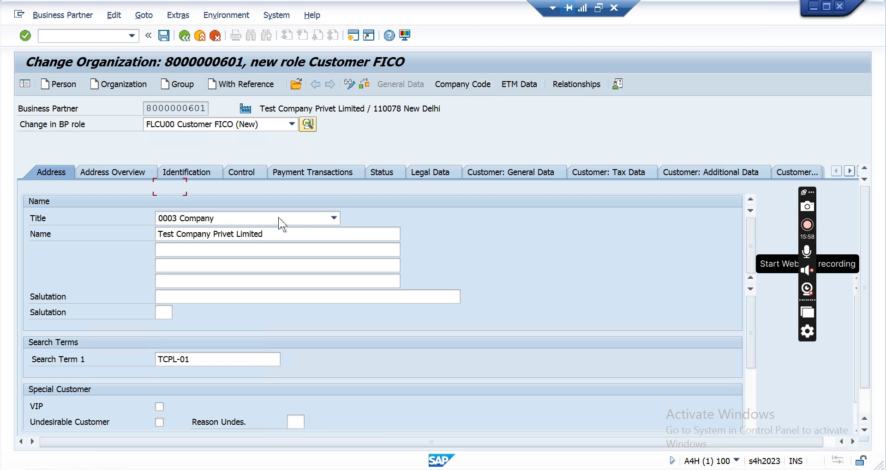
pyautogui.click(190, 187)
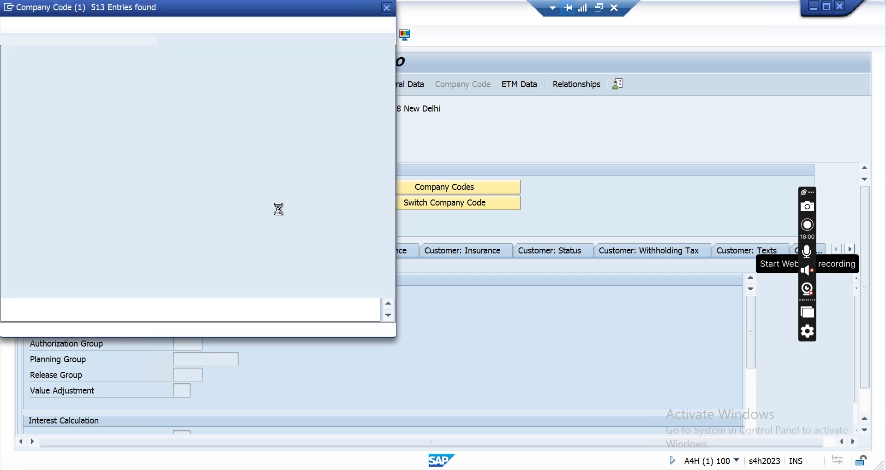
pyautogui.doubleClick(62, 81)
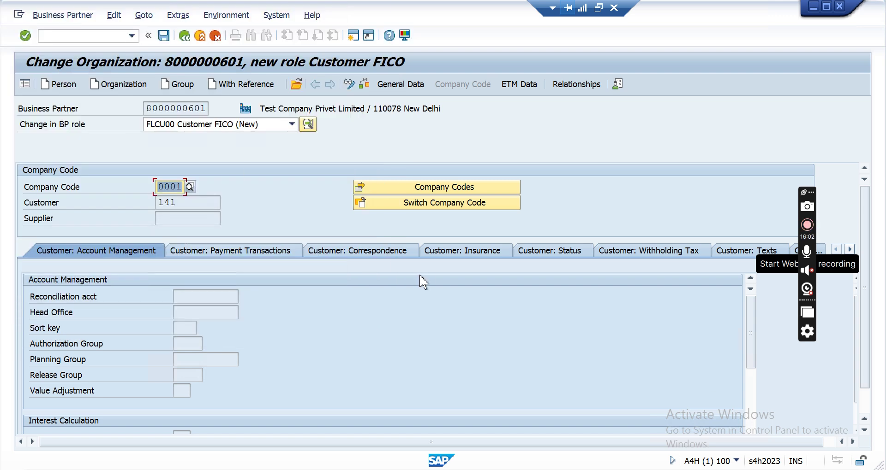
pyautogui.press('Return')
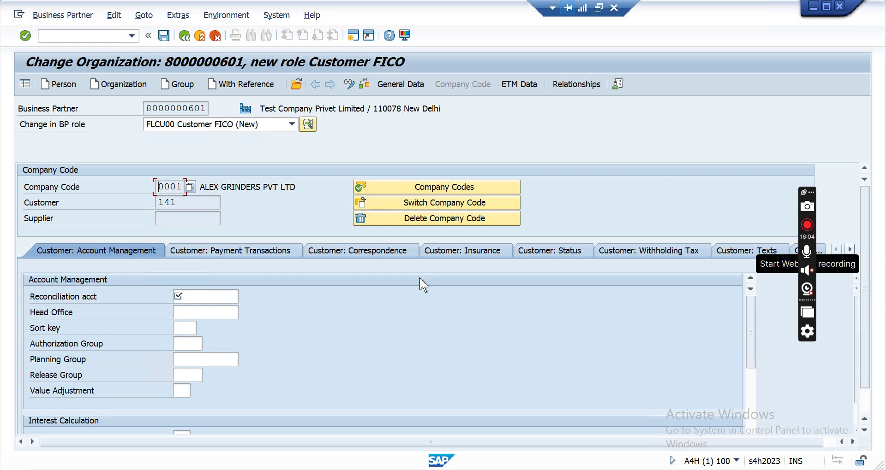
pyautogui.scroll(-5, 757, 327)
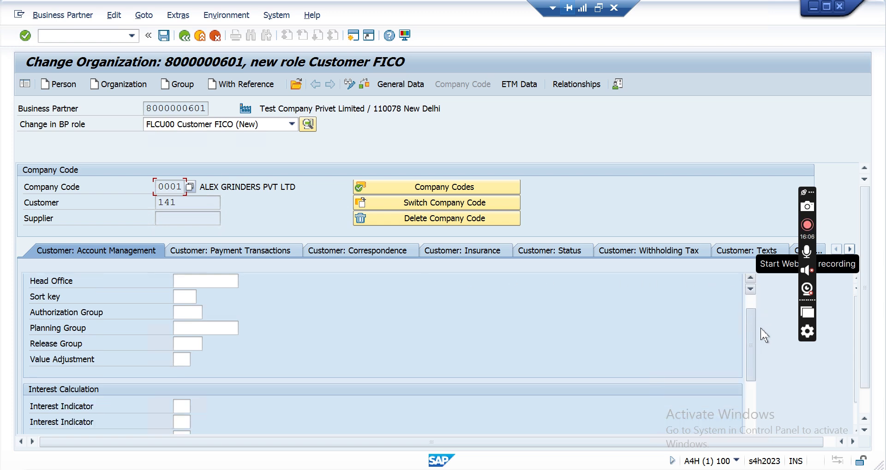
pyautogui.scroll(5, 778, 391)
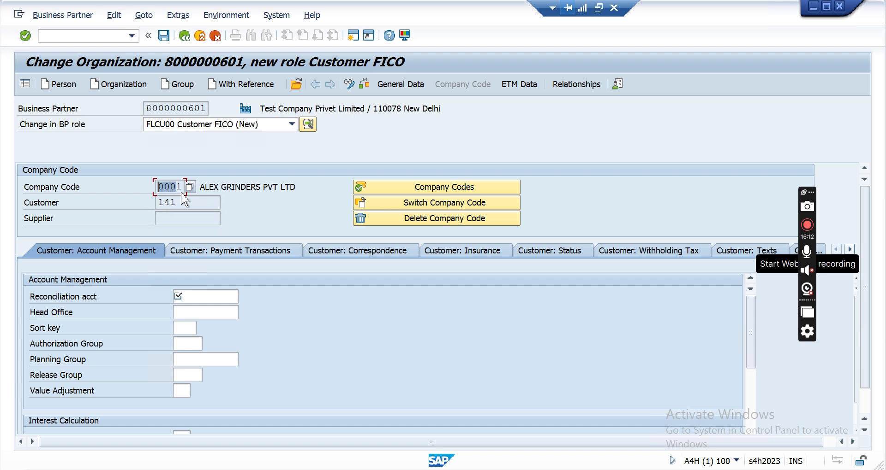
pyautogui.click(184, 36)
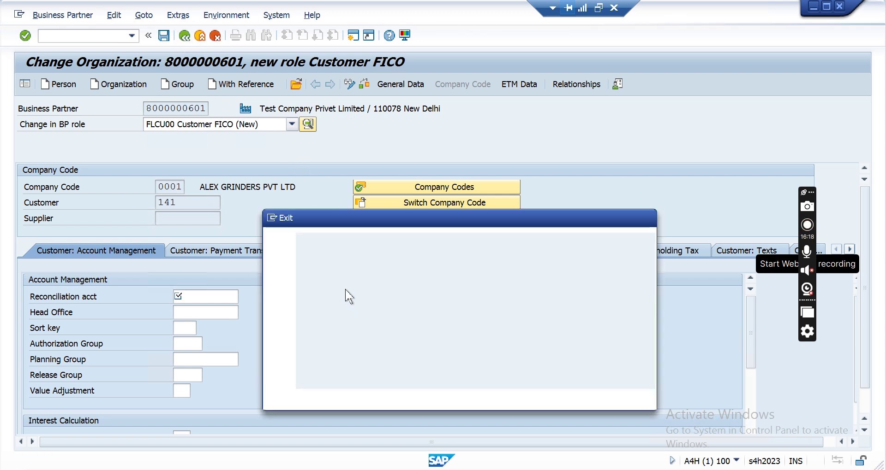
pyautogui.click(344, 399)
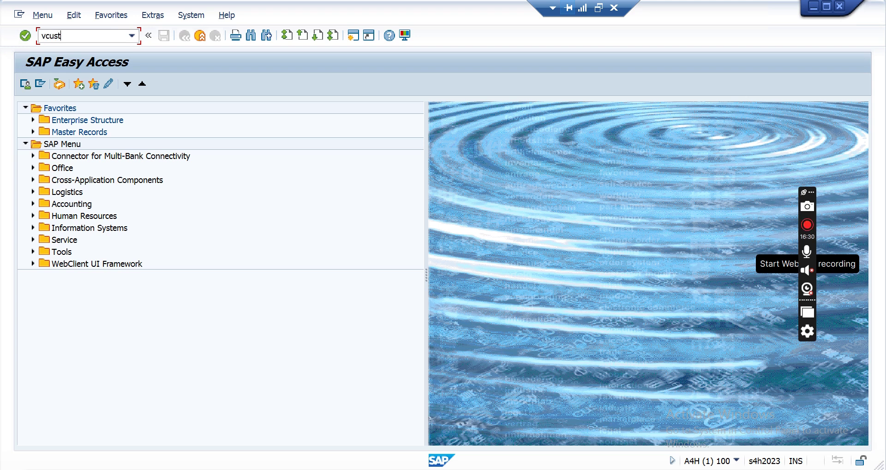
# Open the customer list transaction vcust and set the account group selection to 0001.
pyautogui.press('Return')
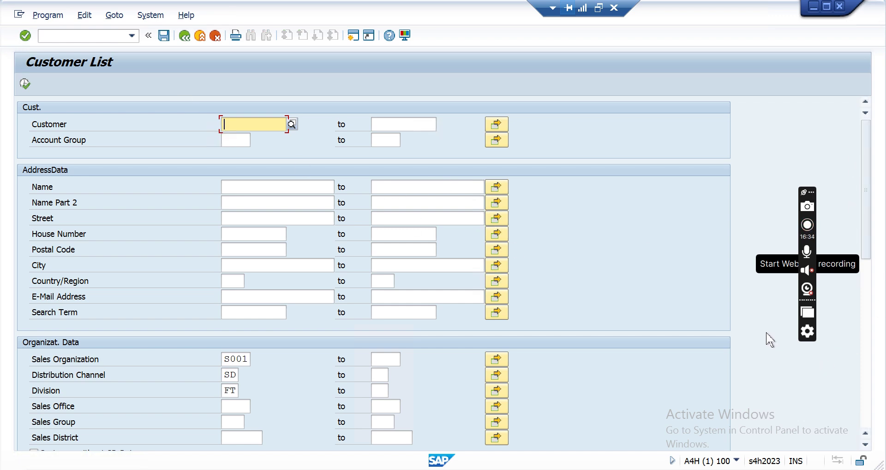
pyautogui.click(237, 141)
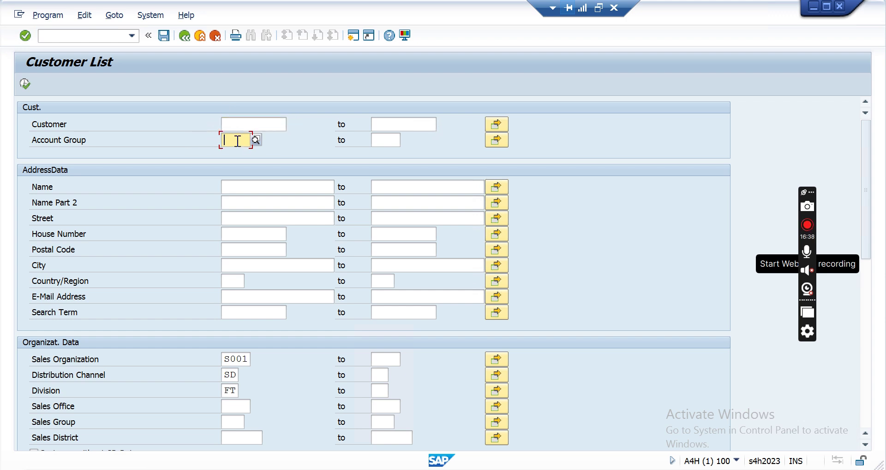
pyautogui.click(255, 140)
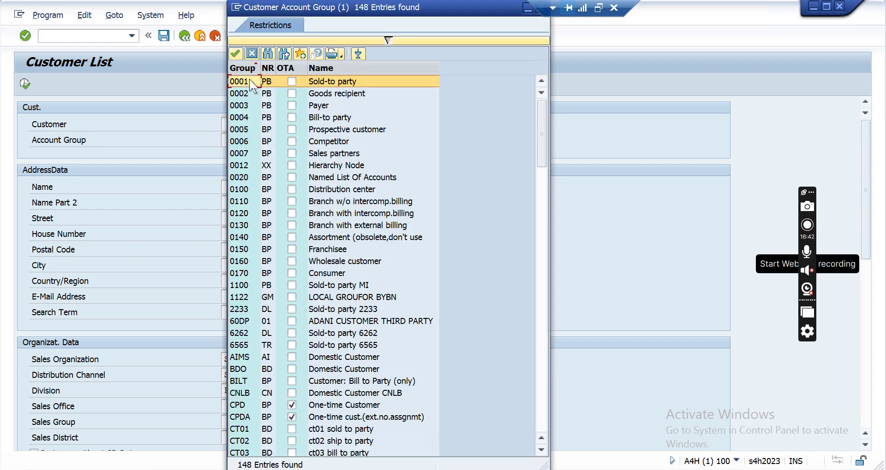
pyautogui.doubleClick(251, 86)
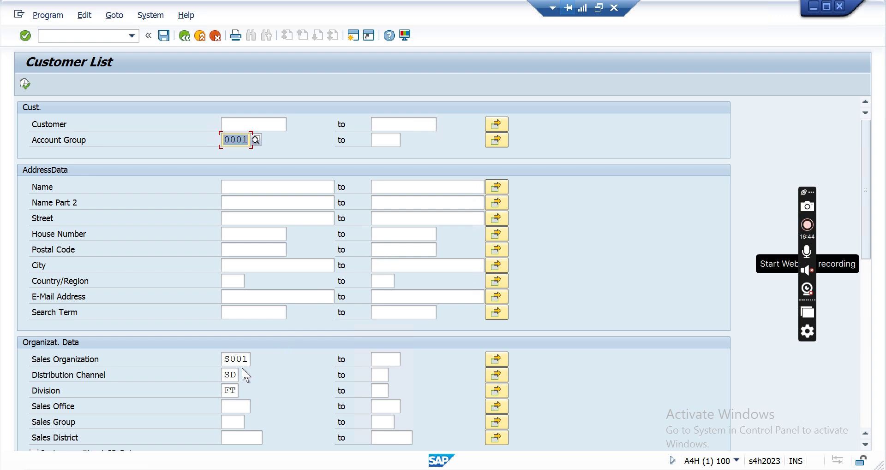
# Clear the division and distribution channel selections and run the customer list for sales organization S001.
pyautogui.doubleClick(235, 391)
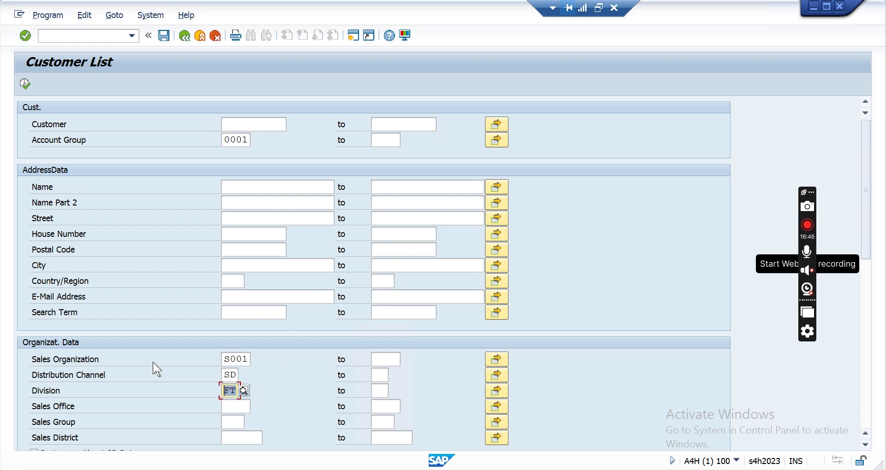
pyautogui.press('Delete')
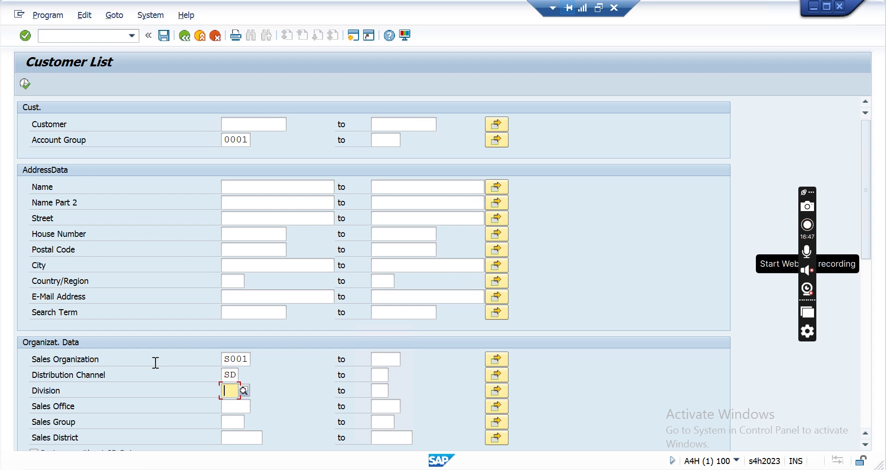
pyautogui.doubleClick(235, 375)
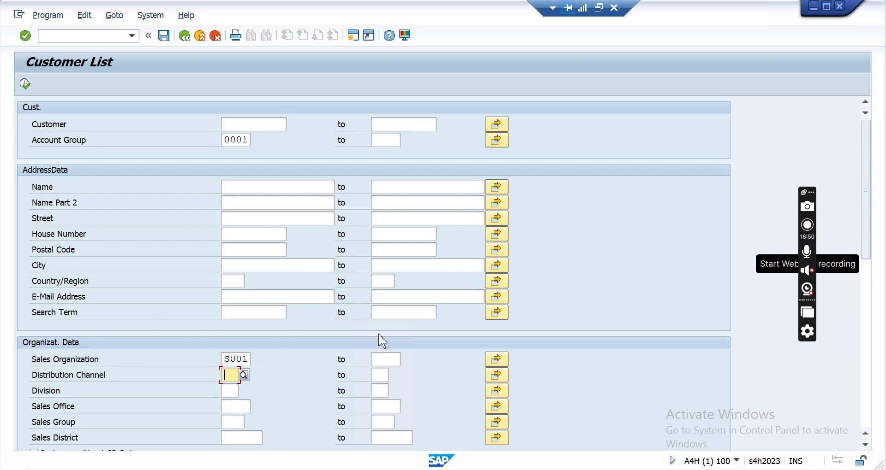
pyautogui.click(22, 81)
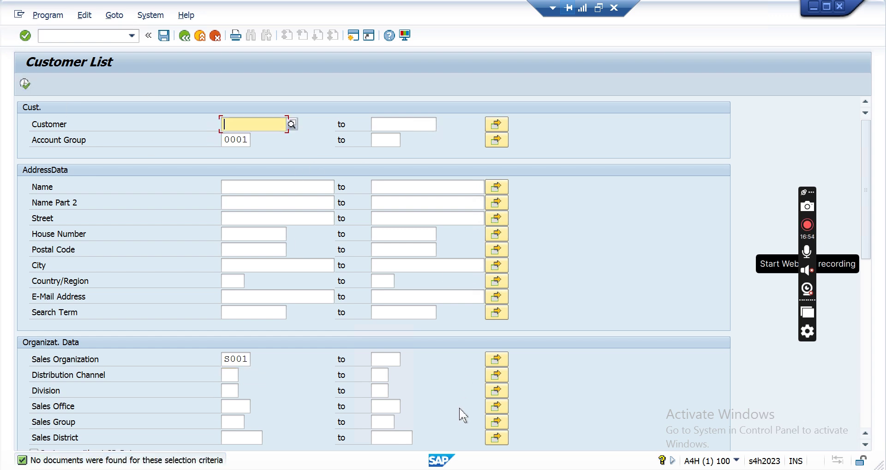
# Look over the selection criteria, clear the account group, and run the customer list again.
pyautogui.scroll(-10, 461, 408)
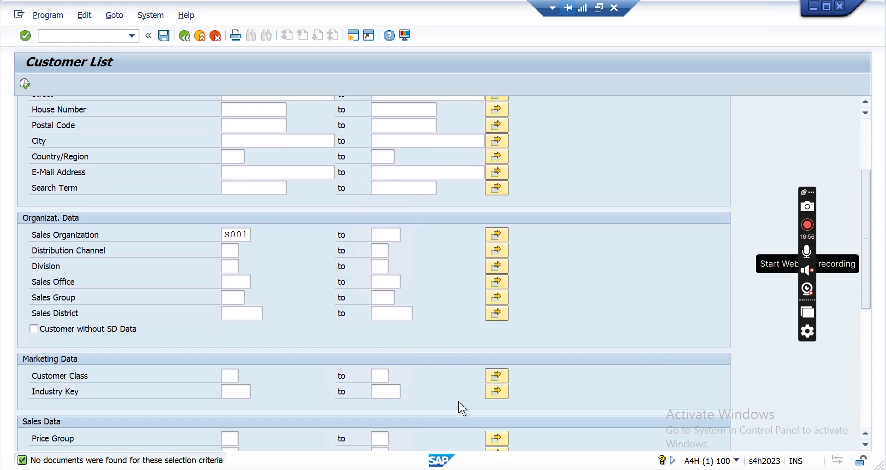
pyautogui.scroll(-4, 461, 408)
pyautogui.scroll(9, 427, 373)
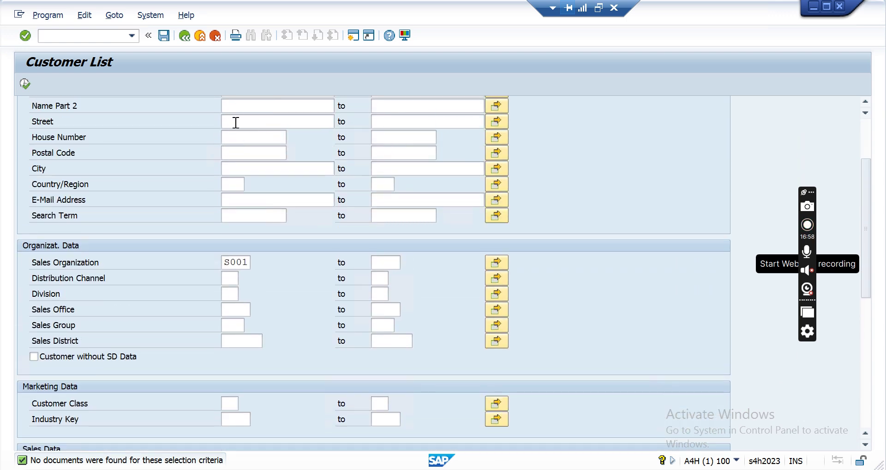
pyautogui.scroll(3, 240, 128)
pyautogui.doubleClick(243, 140)
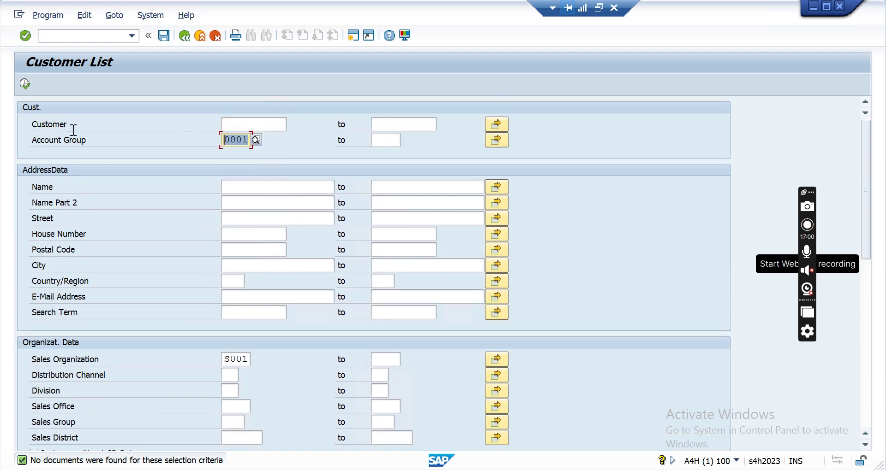
pyautogui.press('Delete')
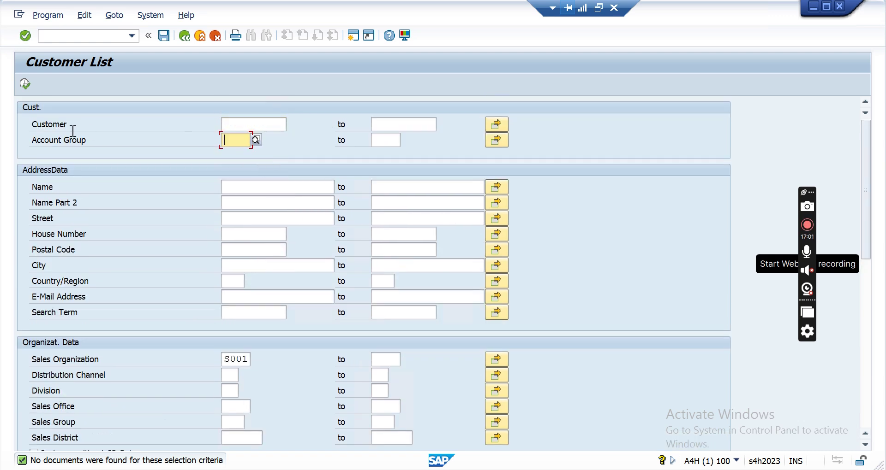
pyautogui.click(25, 84)
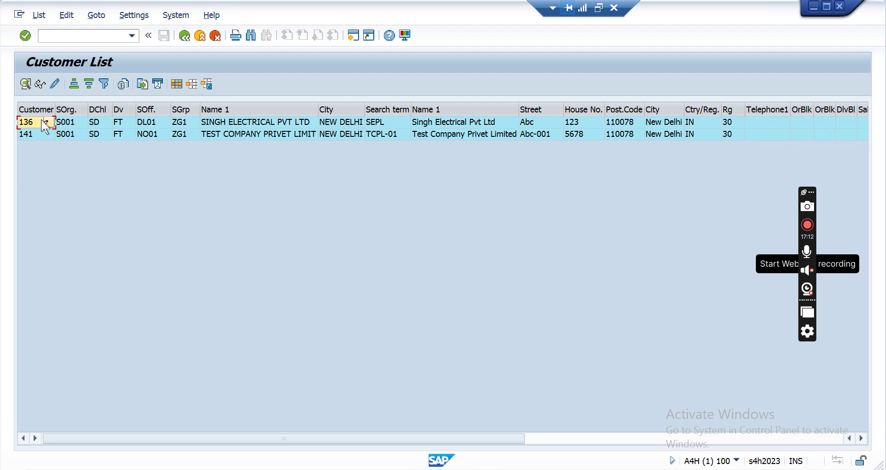
# Display the master record of Singh Electrical Pvt Ltd from the customer list and return to the list.
pyautogui.click(216, 123)
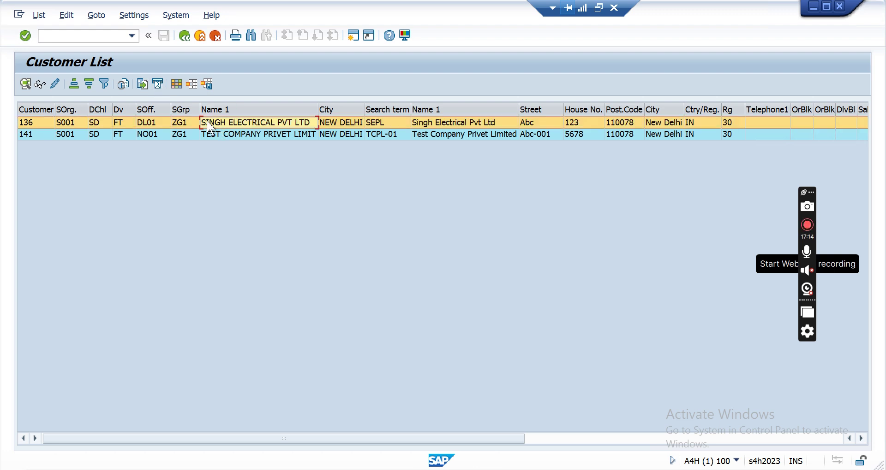
pyautogui.click(96, 15)
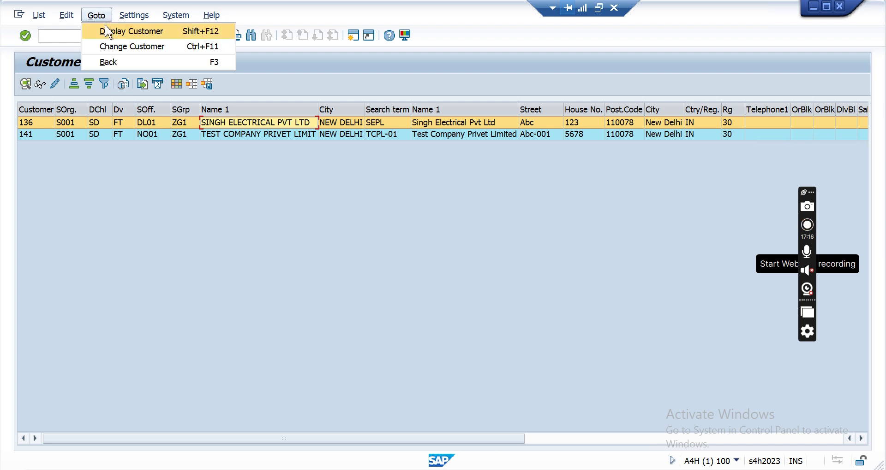
pyautogui.click(106, 32)
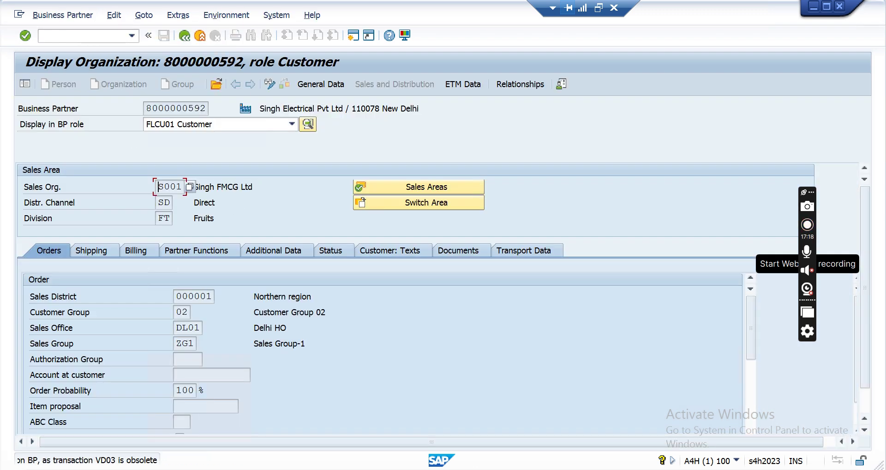
pyautogui.click(184, 35)
# Open Singh Electrical Pvt Ltd in change mode from the customer list and look through its order and pricing data.
pyautogui.click(97, 15)
pyautogui.click(119, 46)
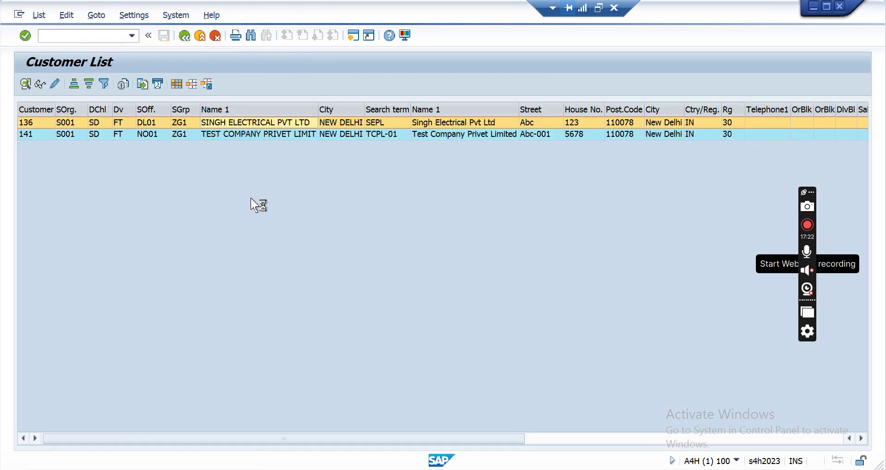
pyautogui.scroll(-4, 297, 382)
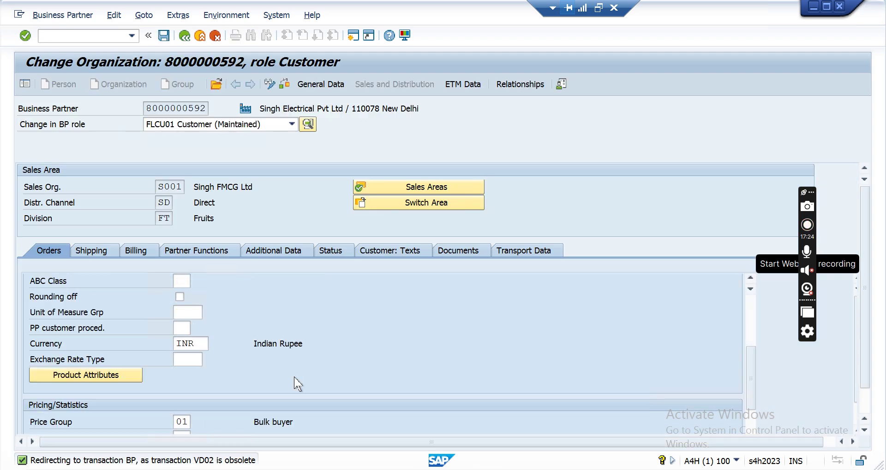
pyautogui.scroll(-5, 294, 381)
pyautogui.scroll(6, 297, 376)
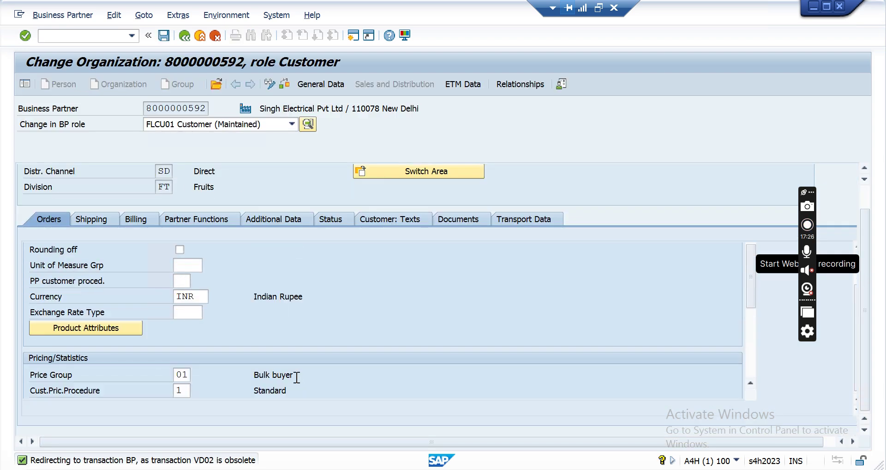
pyautogui.scroll(3, 257, 275)
# Show the general data of Singh Electrical Pvt Ltd and expand its street address to all fields.
pyautogui.click(320, 84)
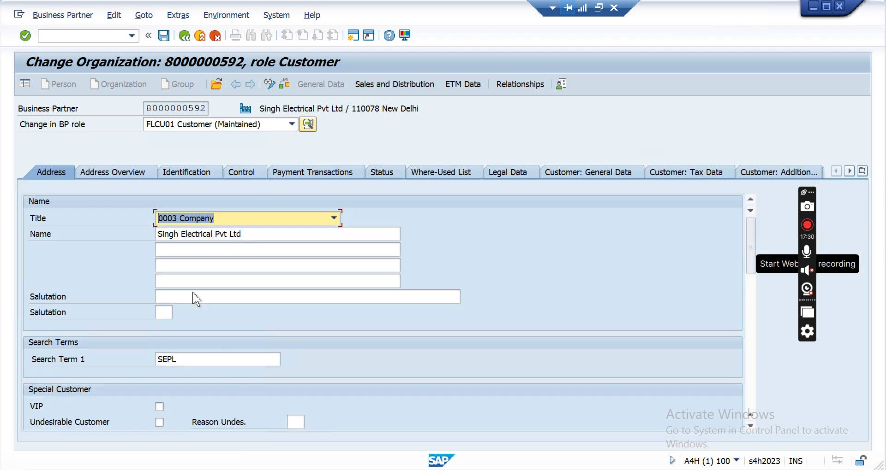
pyautogui.click(186, 249)
pyautogui.scroll(-5, 257, 346)
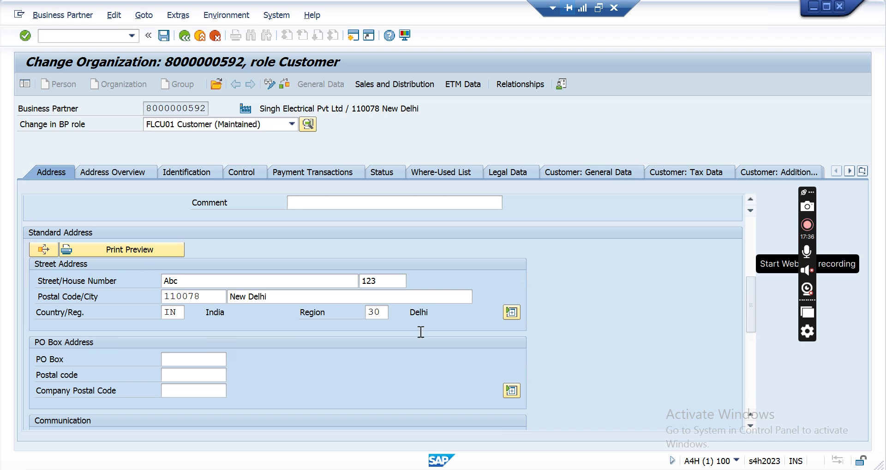
pyautogui.click(511, 312)
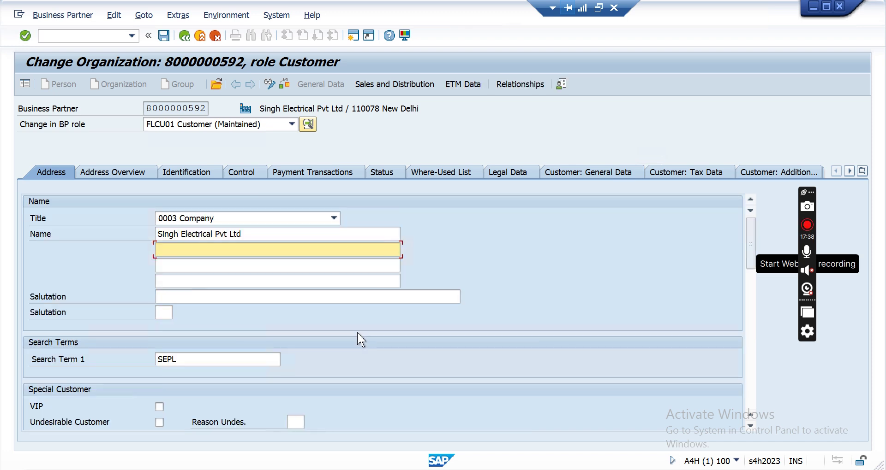
pyautogui.scroll(-1, 748, 263)
pyautogui.scroll(-4, 747, 264)
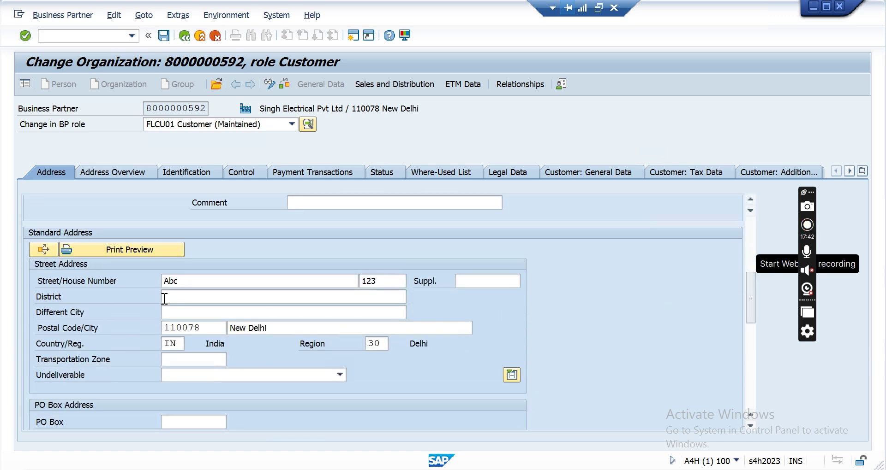
# Set the street address's district to ds-009 and different city to dc-009, save the changes, and return to the customer list.
pyautogui.click(166, 297)
pyautogui.write('ds-009')
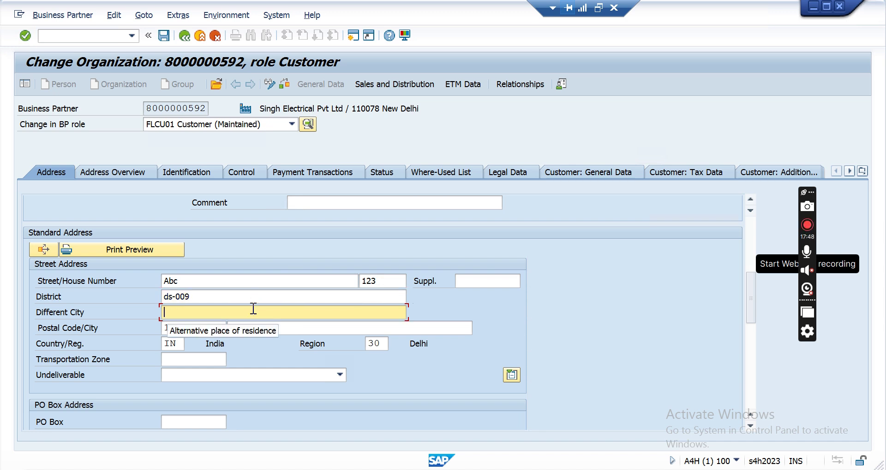
pyautogui.write('dc-009')
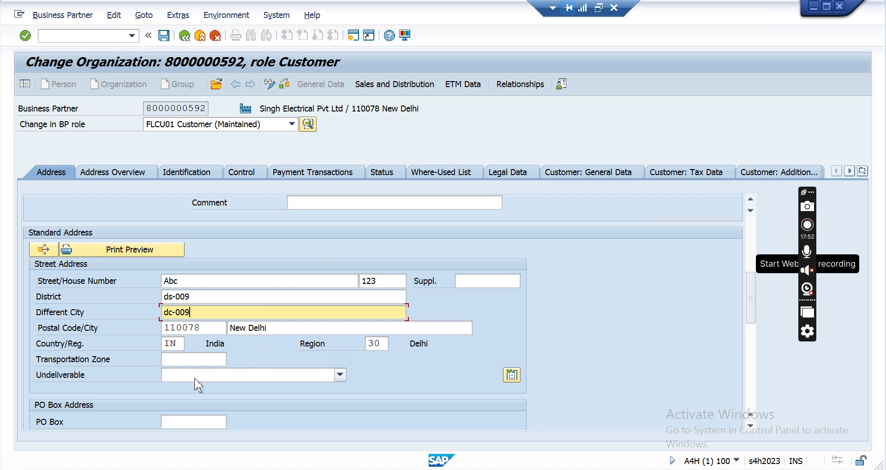
pyautogui.click(182, 359)
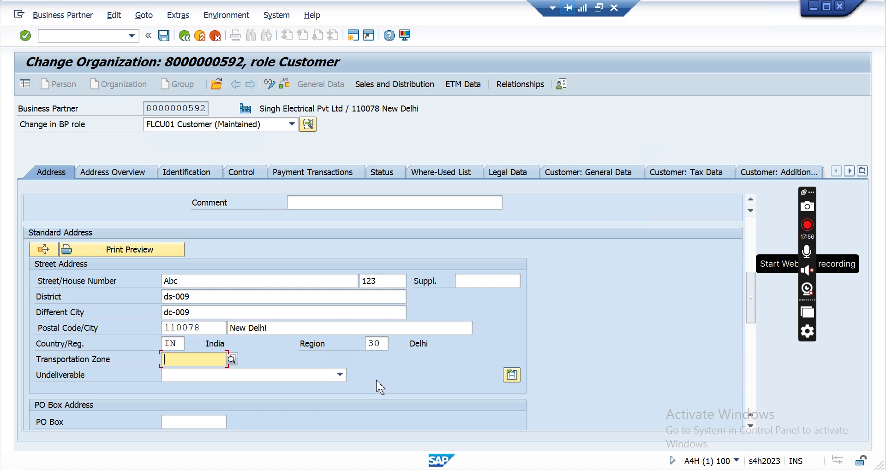
pyautogui.click(163, 35)
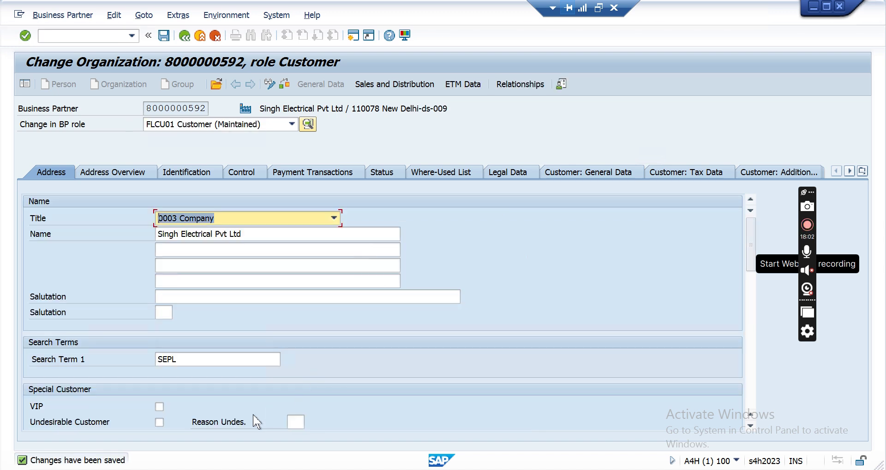
pyautogui.click(189, 42)
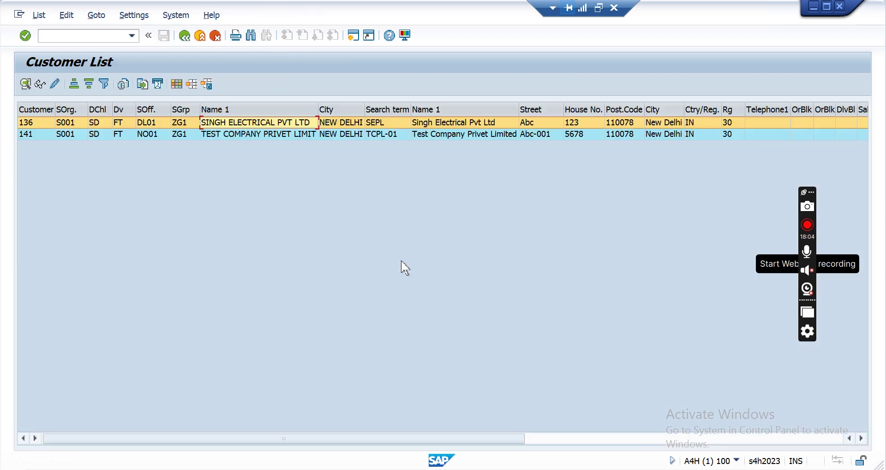